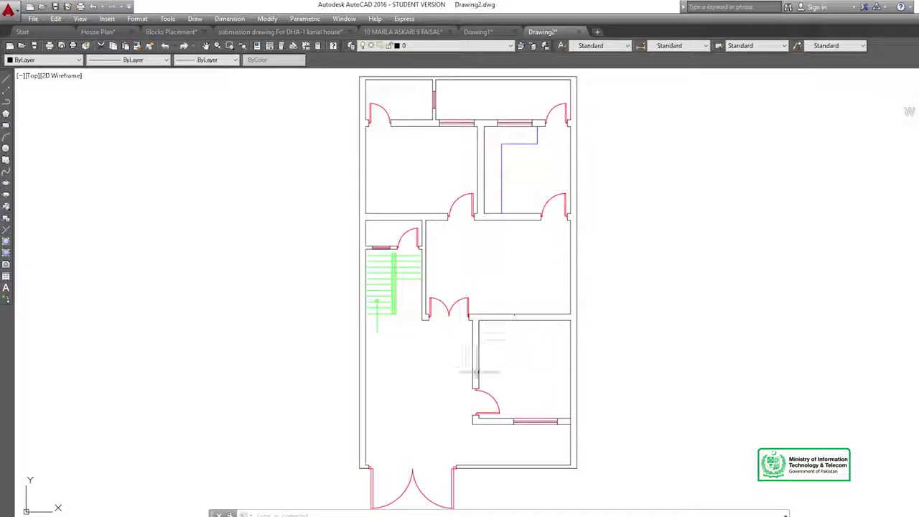
# Create a layer named TEXT in the Layer Properties Manager and set it current
pyautogui.moveTo(440, 203); pyautogui.dragTo(435, 207, button='middle')
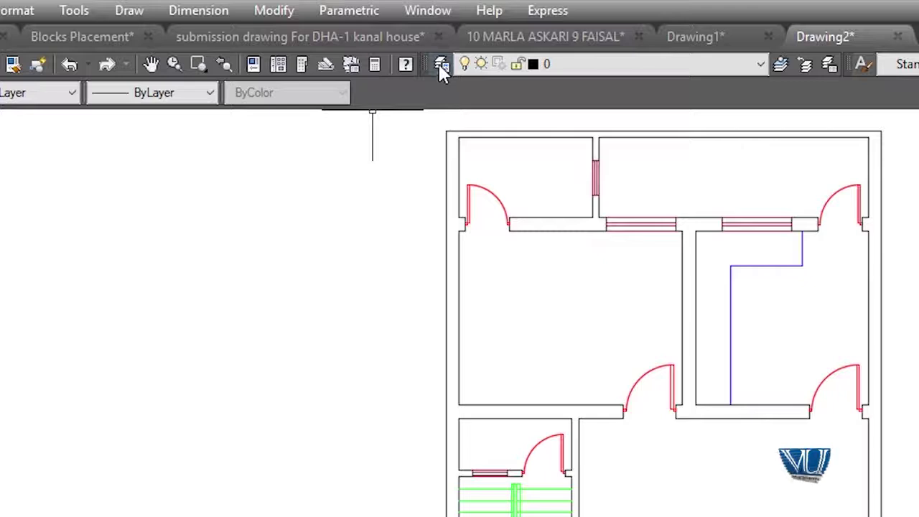
pyautogui.click(441, 64)
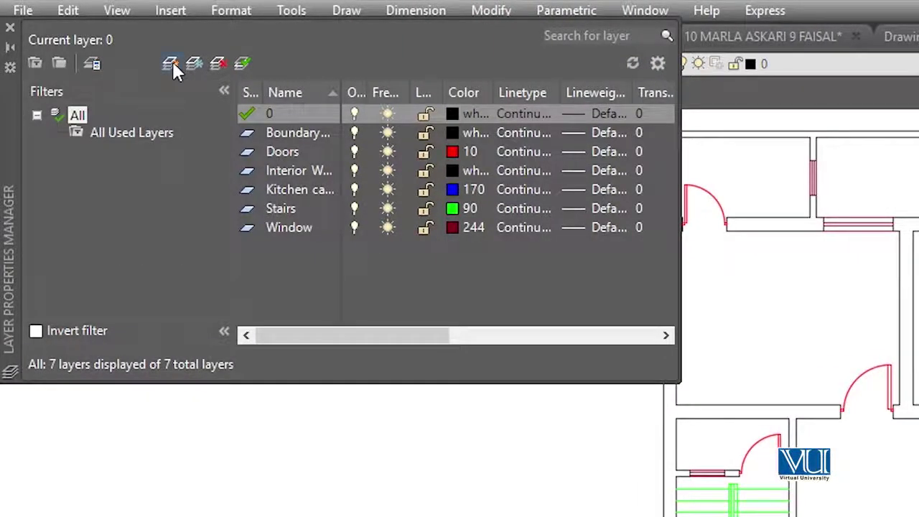
pyautogui.click(171, 61)
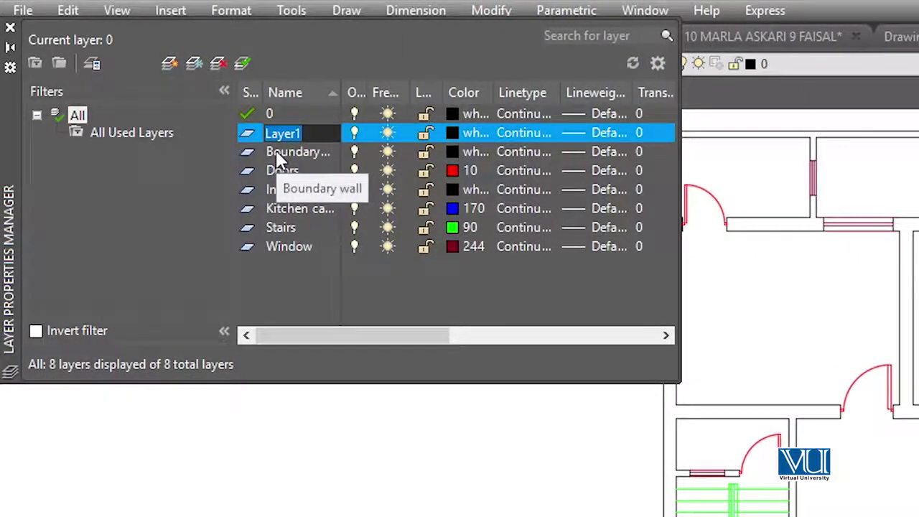
pyautogui.write('tEX')
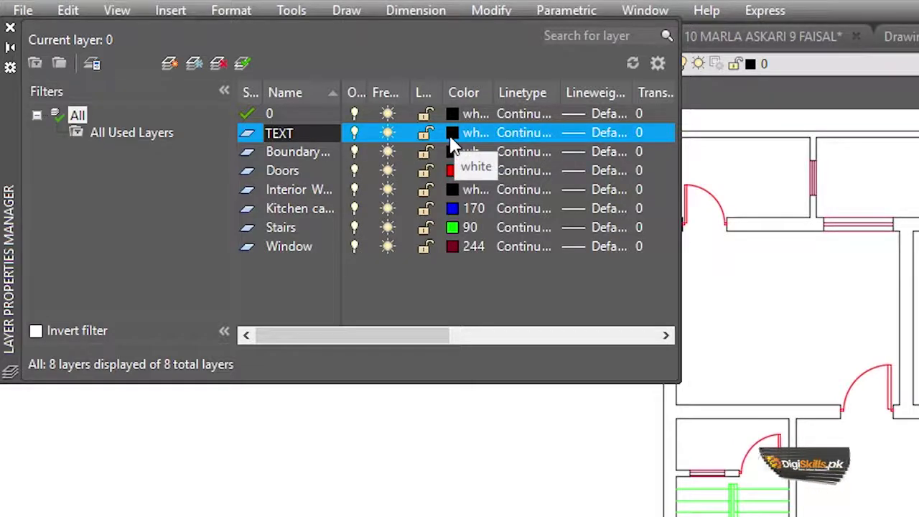
pyautogui.click(242, 63)
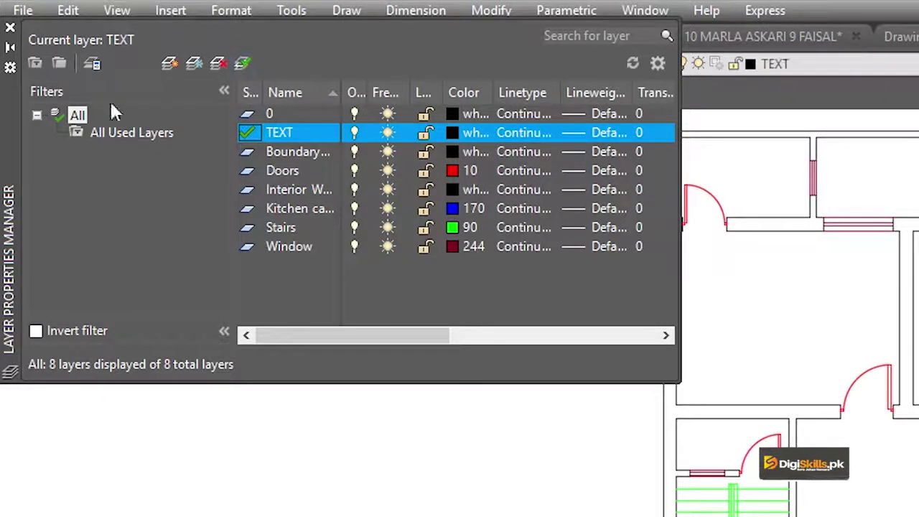
pyautogui.click(10, 30)
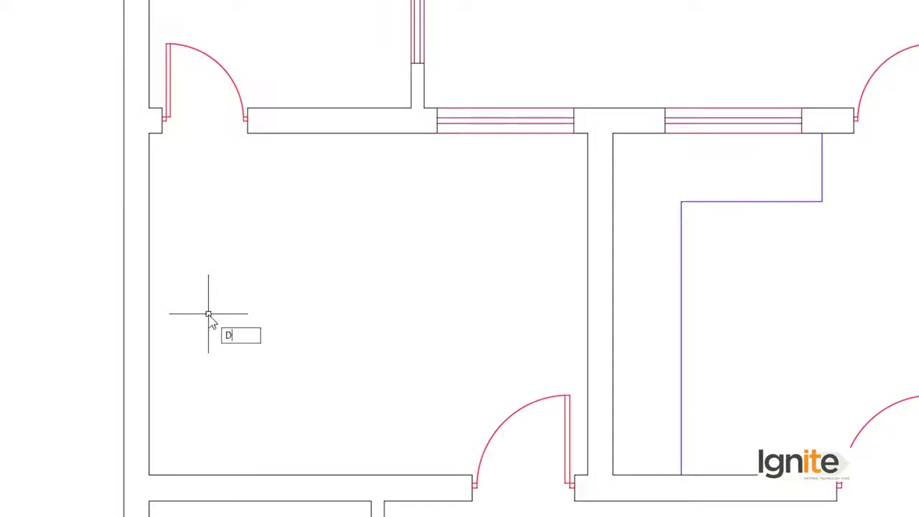
# Add a 10' vertical linear dimension along the room's height
pyautogui.write('LI')
pyautogui.press('Return')
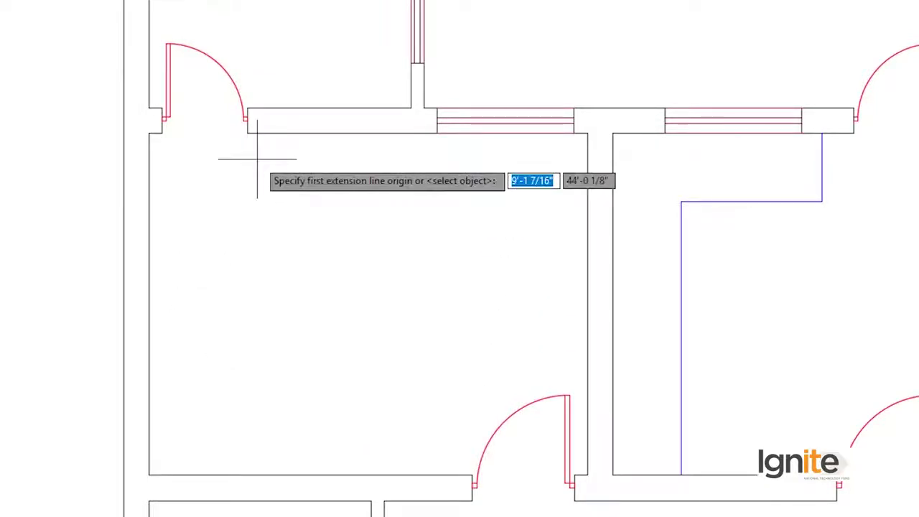
pyautogui.click(247, 133)
pyautogui.click(246, 474)
pyautogui.click(221, 395)
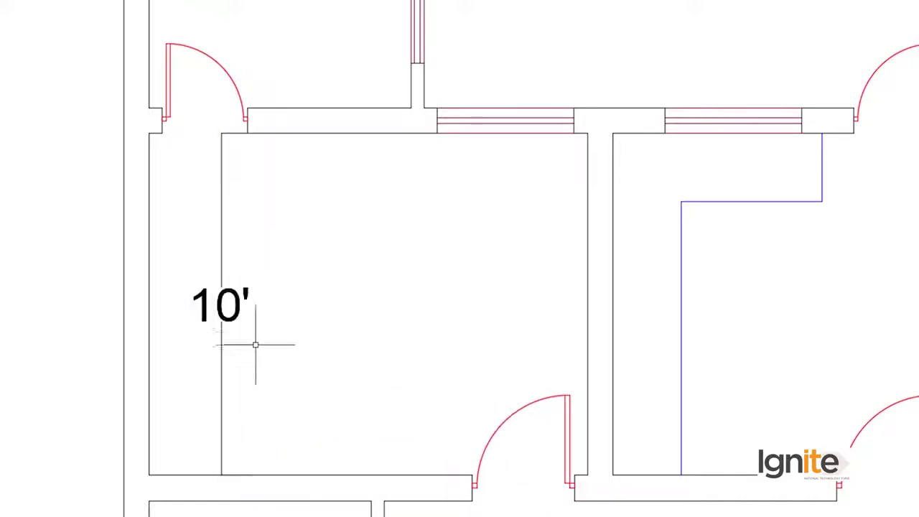
# Add a 12'-10" horizontal linear dimension across the room's width
pyautogui.write('DL')
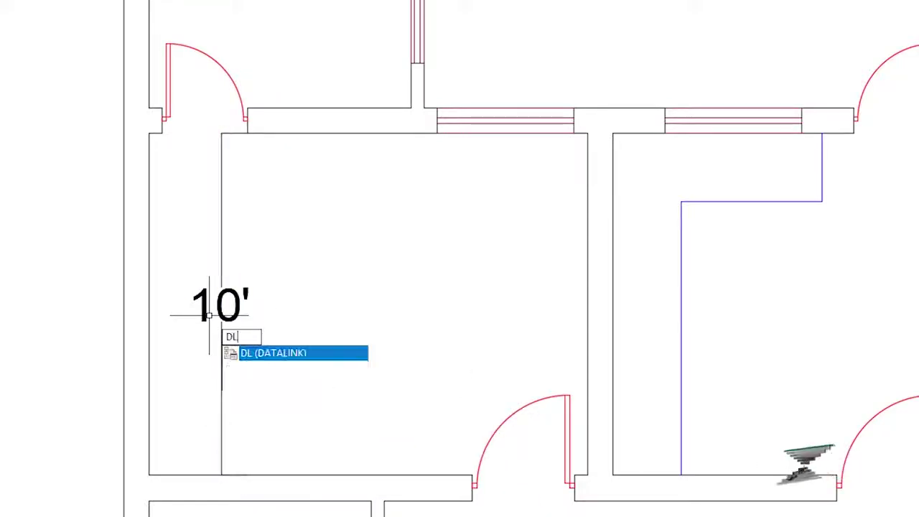
pyautogui.write('I')
pyautogui.press('Return')
pyautogui.click(151, 394)
pyautogui.click(585, 396)
pyautogui.click(586, 379)
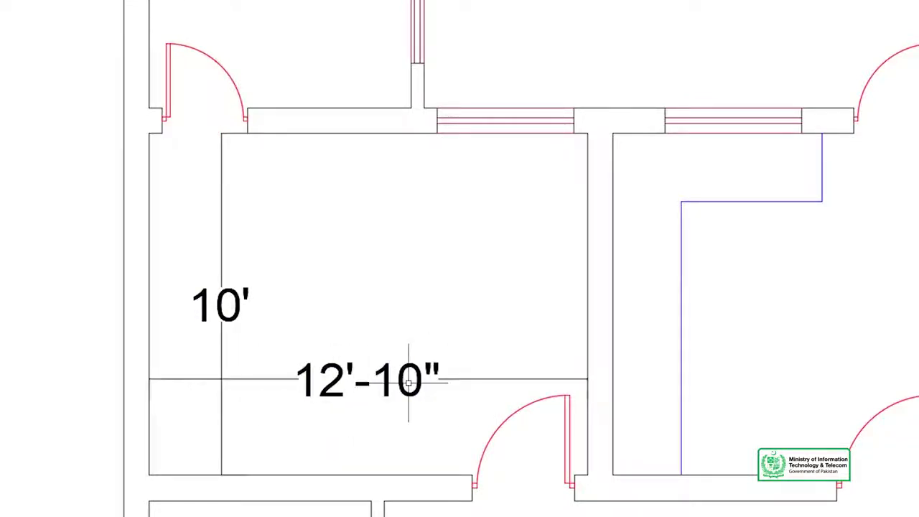
pyautogui.scroll(-2, 409, 383)
pyautogui.scroll(2, 328, 385)
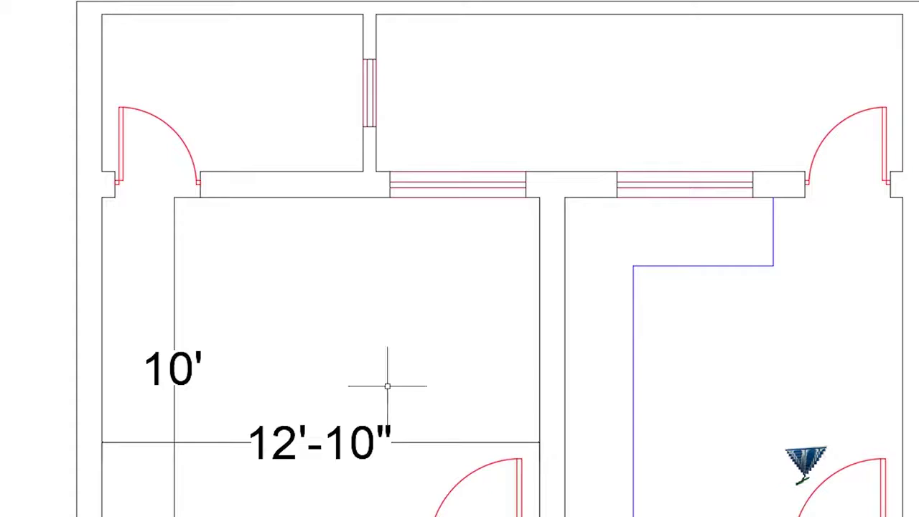
pyautogui.scroll(-2, 343, 423)
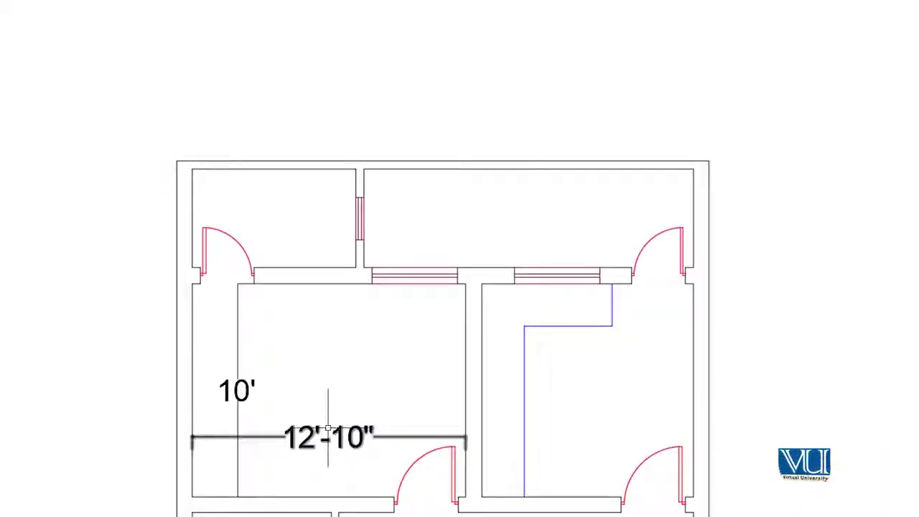
pyautogui.scroll(2, 292, 434)
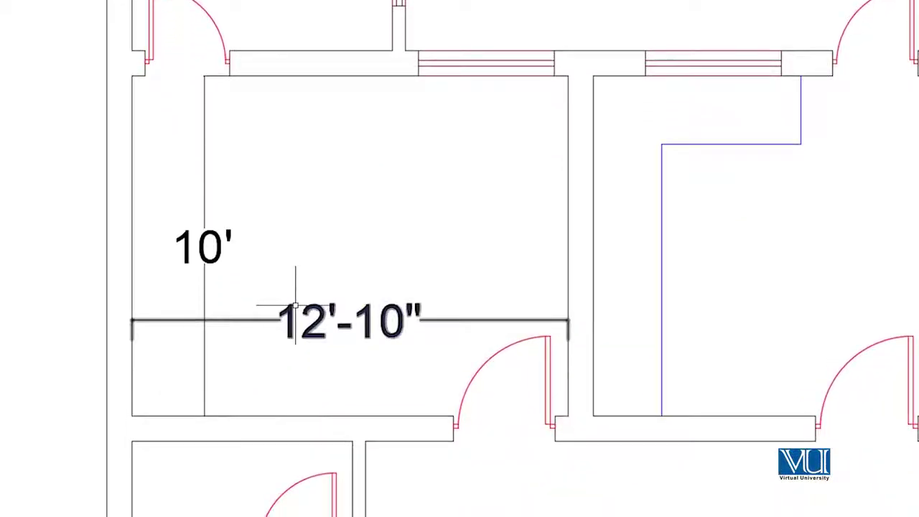
pyautogui.moveTo(374, 323); pyautogui.dragTo(336, 323, button='middle')
pyautogui.moveTo(273, 185); pyautogui.dragTo(302, 244, button='middle')
pyautogui.moveTo(167, 228); pyautogui.dragTo(595, 266, button='middle')
# Place a multiline text label reading BED ROOM with 12'-10"X10'-0" on the second line
pyautogui.click(12, 223)
pyautogui.click(720, 240)
pyautogui.scroll(-1, 371, 260)
pyautogui.moveTo(470, 252); pyautogui.dragTo(344, 250, button='middle')
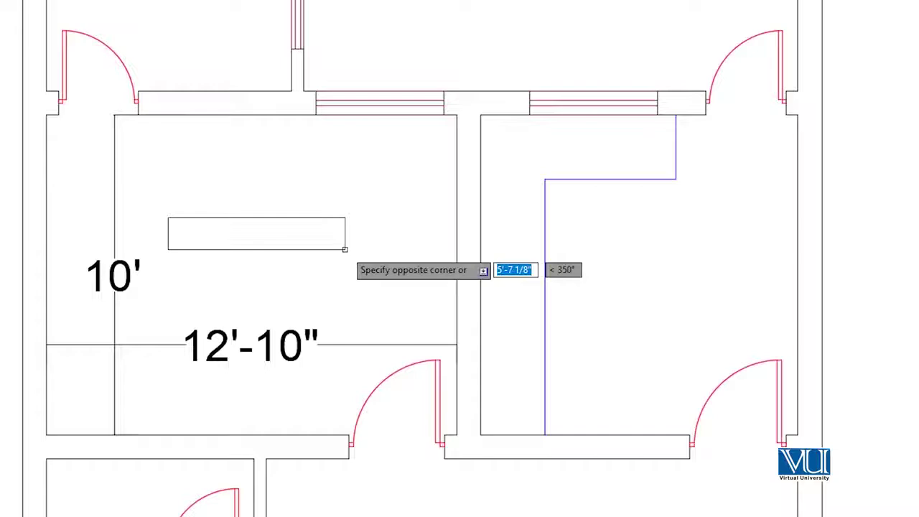
pyautogui.click(344, 251)
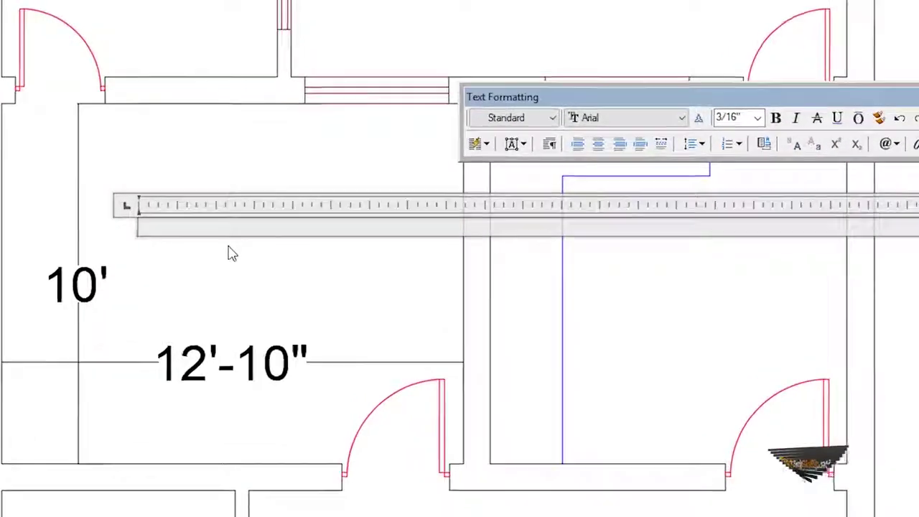
pyautogui.write('b')
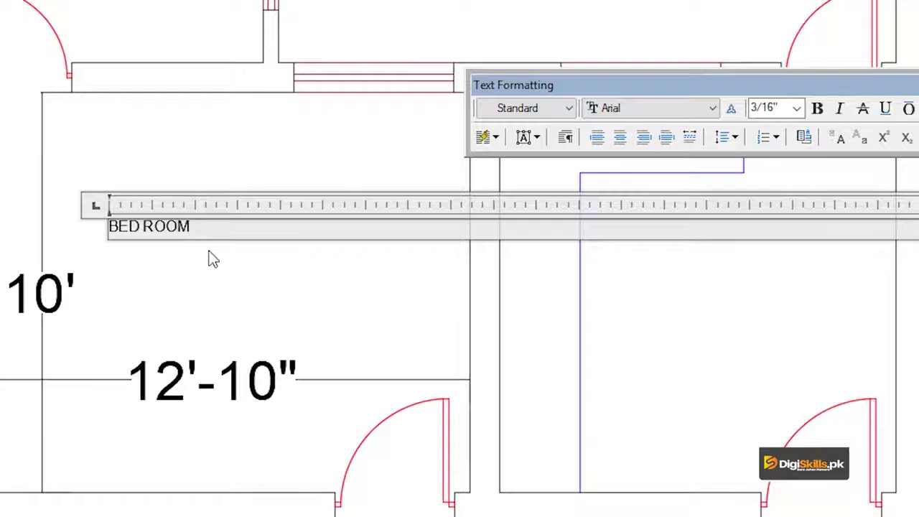
pyautogui.press('Return')
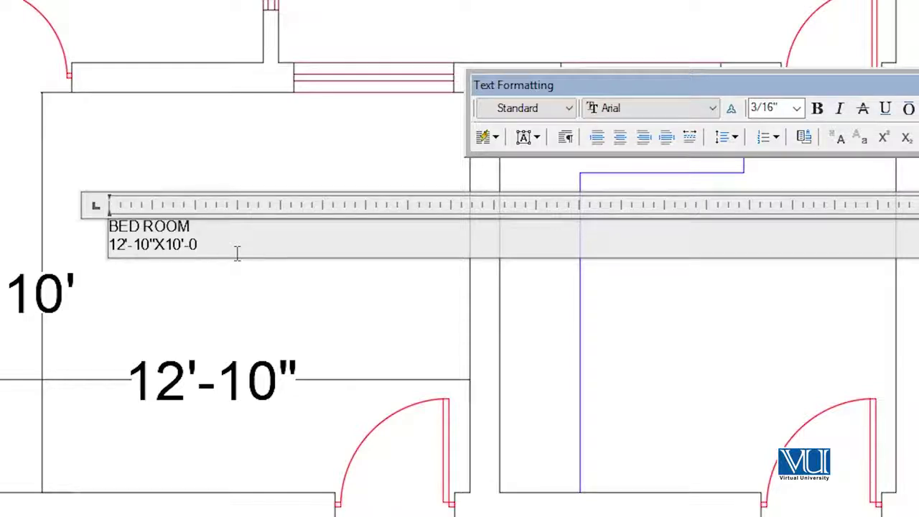
pyautogui.write('12\'-10"X10\'-0"')
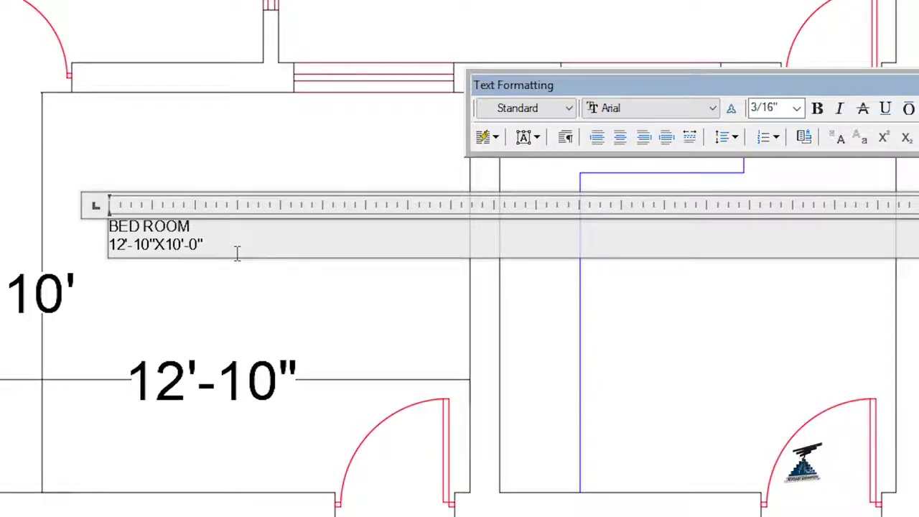
pyautogui.moveTo(19, 301); pyautogui.dragTo(100, 283, button='middle')
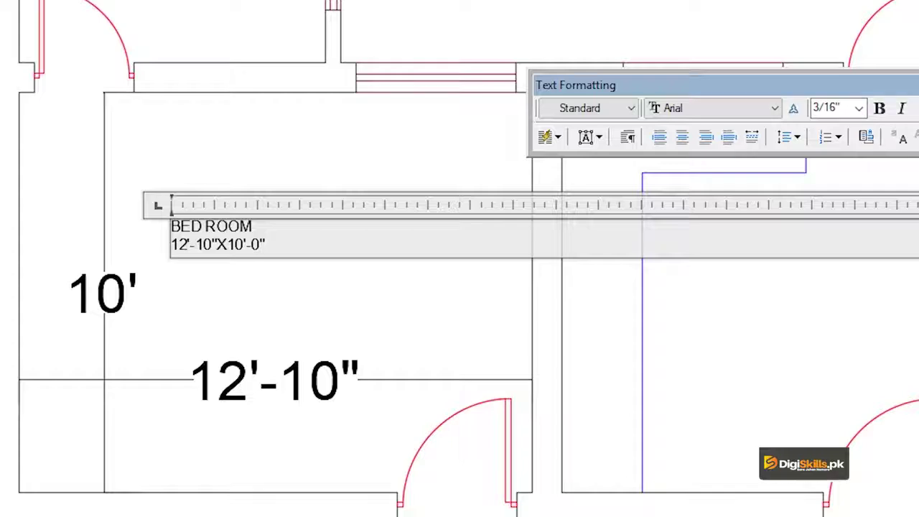
pyautogui.hotkey('ctrl', 'Return')
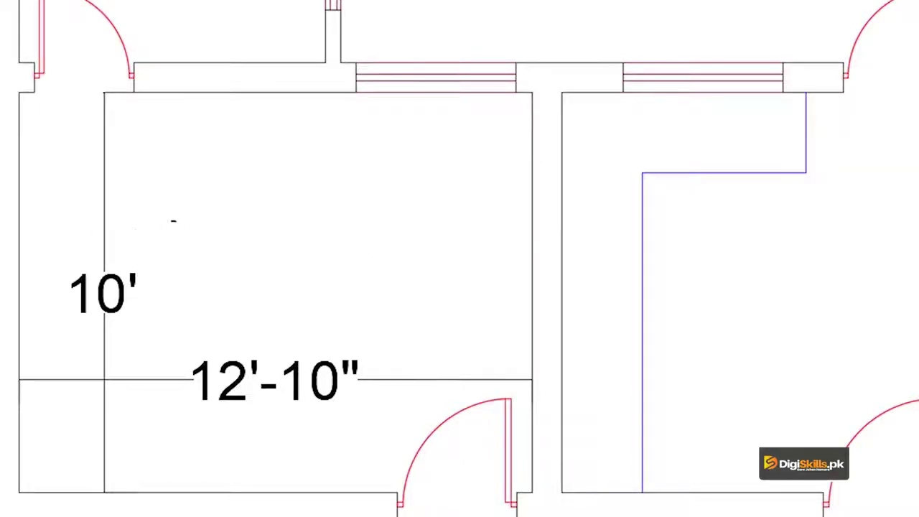
# Make a first attempt at scaling the BED ROOM label about its corner
pyautogui.scroll(2, 172, 221)
pyautogui.scroll(3, 173, 220)
pyautogui.scroll(-2, 167, 214)
pyautogui.scroll(-3, 167, 214)
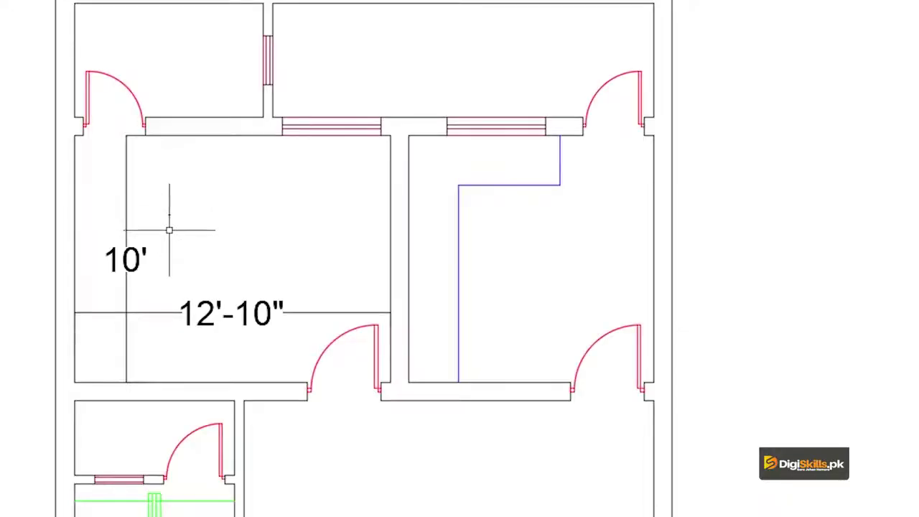
pyautogui.scroll(2, 163, 214)
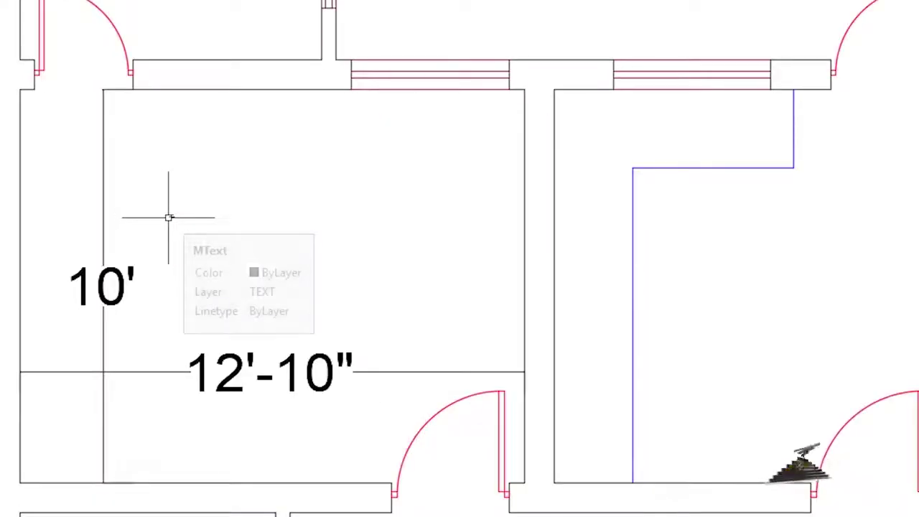
pyautogui.scroll(2, 165, 214)
pyautogui.scroll(2, 167, 216)
pyautogui.scroll(-3, 173, 213)
pyautogui.scroll(2, 153, 209)
pyautogui.scroll(2, 179, 197)
pyautogui.scroll(3, 198, 191)
pyautogui.scroll(2, 199, 192)
pyautogui.scroll(2, 199, 193)
pyautogui.scroll(2, 187, 194)
pyautogui.scroll(-2, 193, 207)
pyautogui.scroll(2, 228, 229)
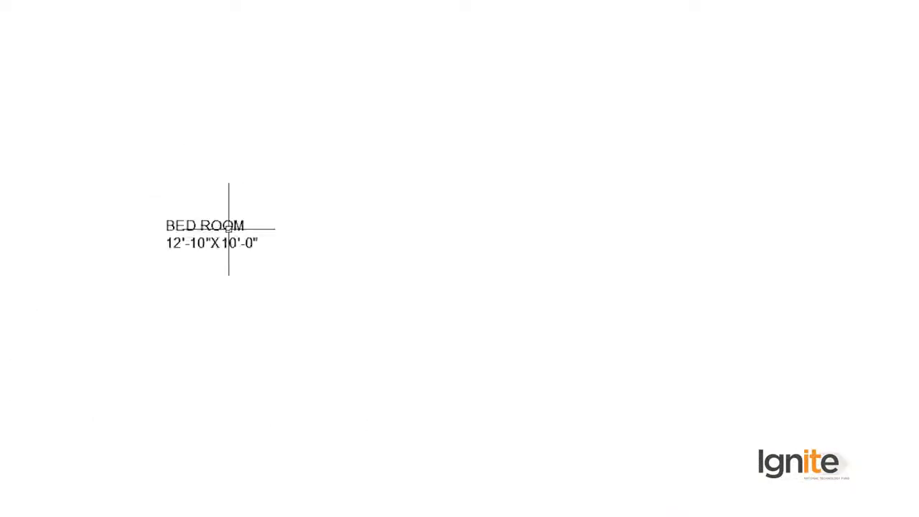
pyautogui.scroll(1, 228, 228)
pyautogui.press('Return')
pyautogui.click(192, 221)
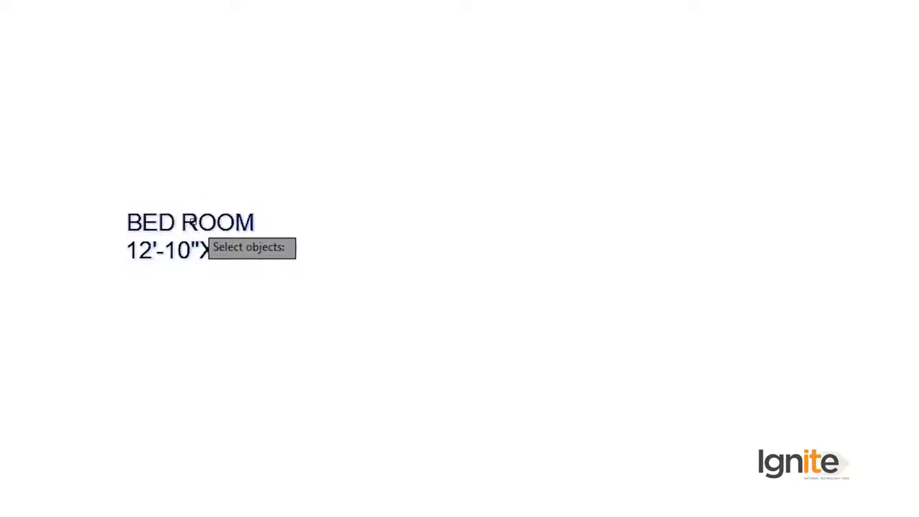
pyautogui.press('Return')
pyautogui.click(189, 210)
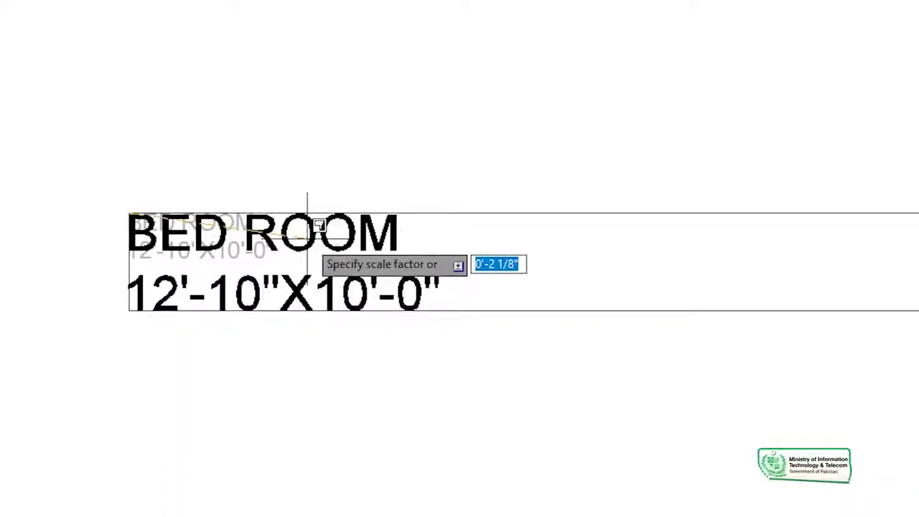
pyautogui.scroll(-2, 371, 217)
pyautogui.scroll(-2, 371, 218)
pyautogui.scroll(-2, 308, 242)
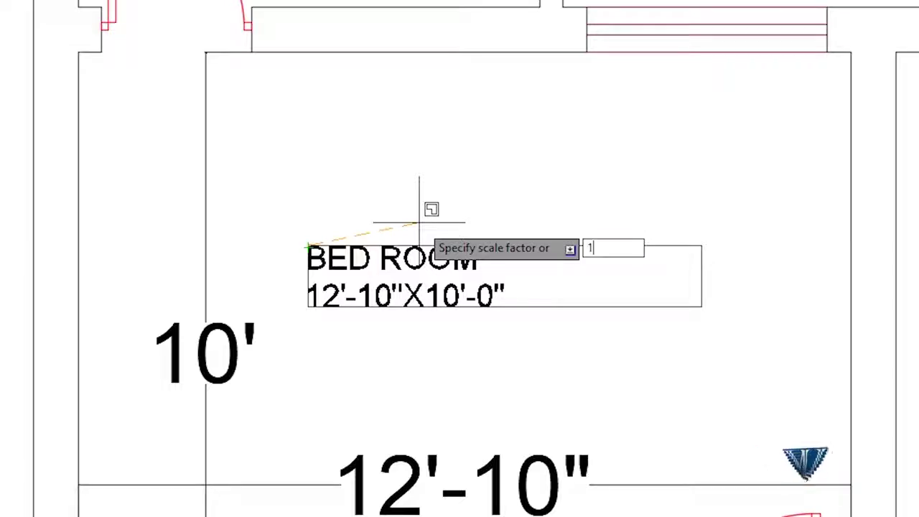
pyautogui.write('5')
pyautogui.press('Return')
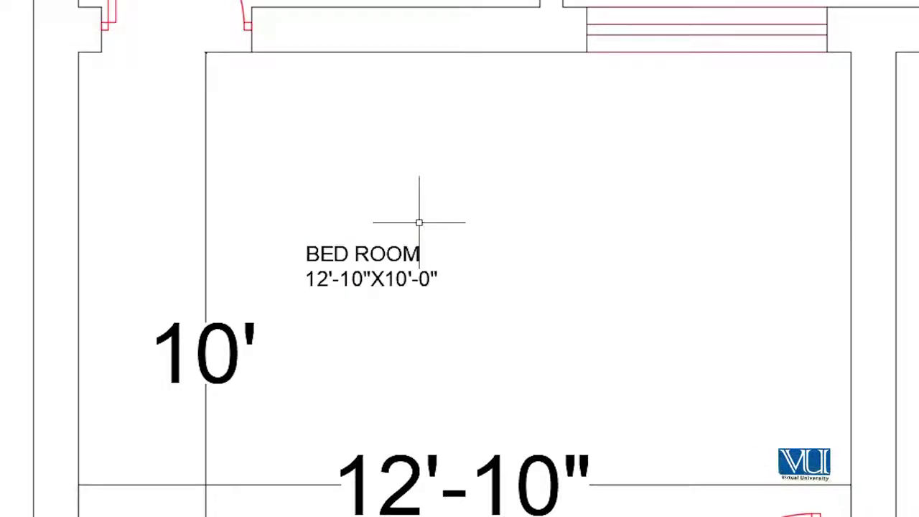
# Scale both label lines by 1.5 from the label's corner using SCALE
pyautogui.scroll(-5, 420, 366)
pyautogui.scroll(1, 469, 194)
pyautogui.scroll(2, 338, 229)
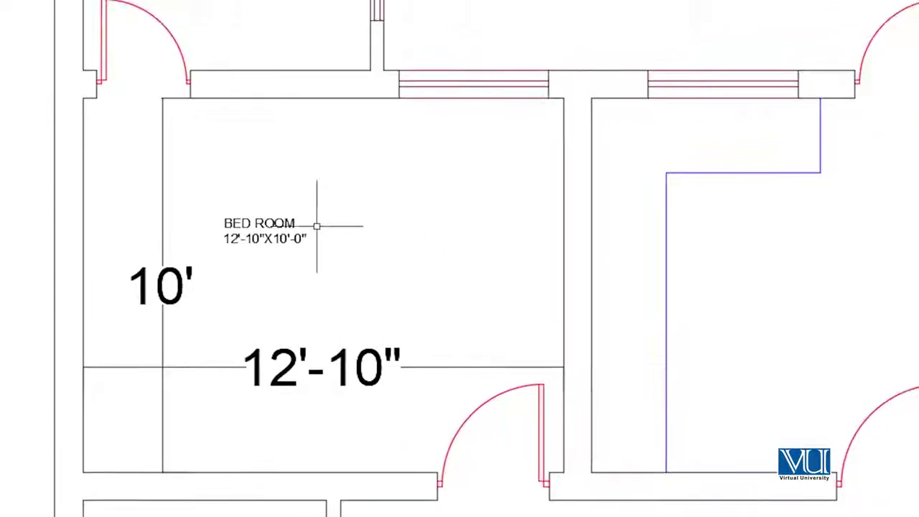
pyautogui.scroll(2, 256, 232)
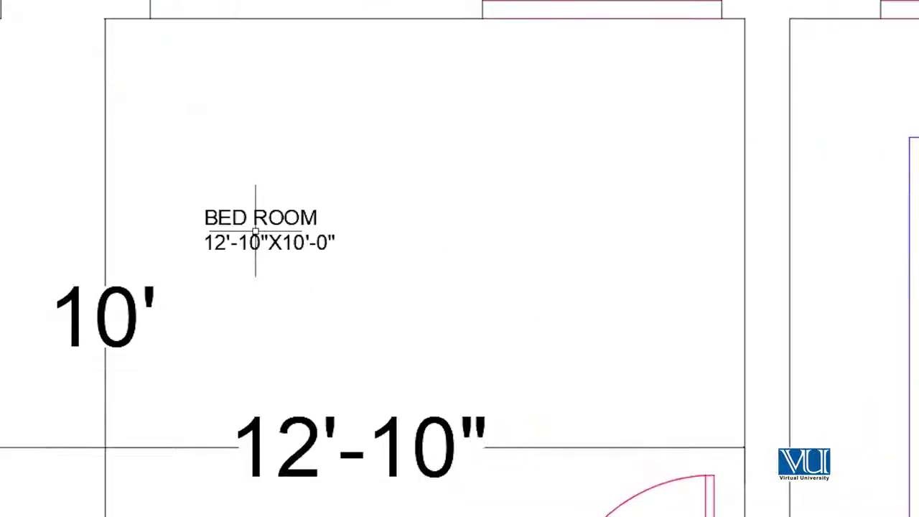
pyautogui.scroll(-2, 256, 230)
pyautogui.write('SC')
pyautogui.press('Return')
pyautogui.click(259, 221)
pyautogui.click(264, 237)
pyautogui.press('Return')
pyautogui.click(244, 210)
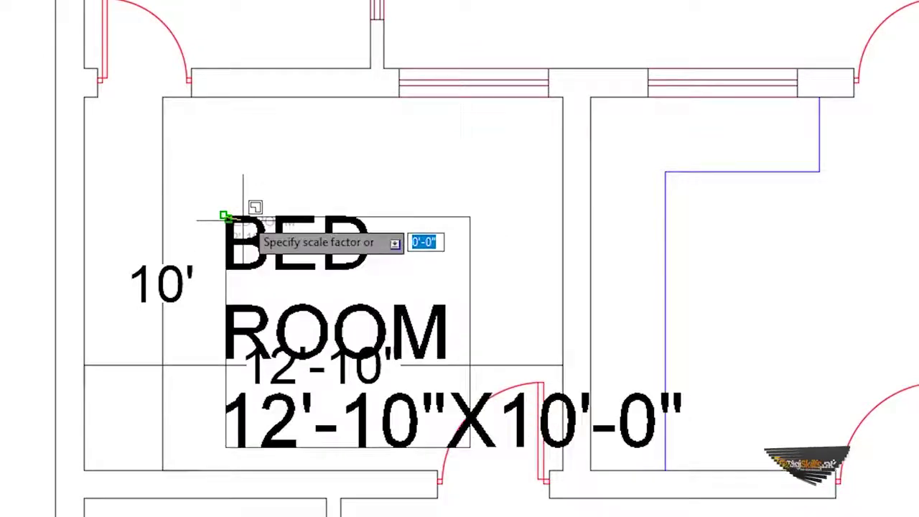
pyautogui.write('1.5')
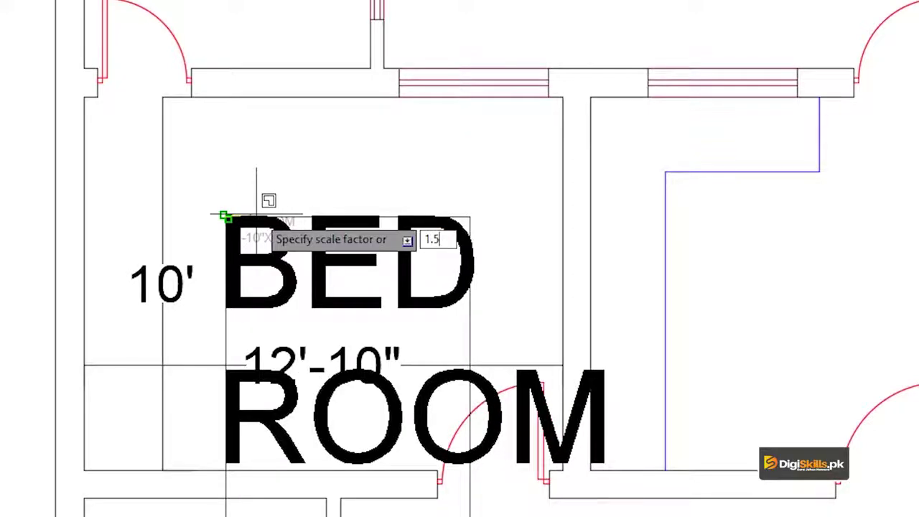
pyautogui.press('Return')
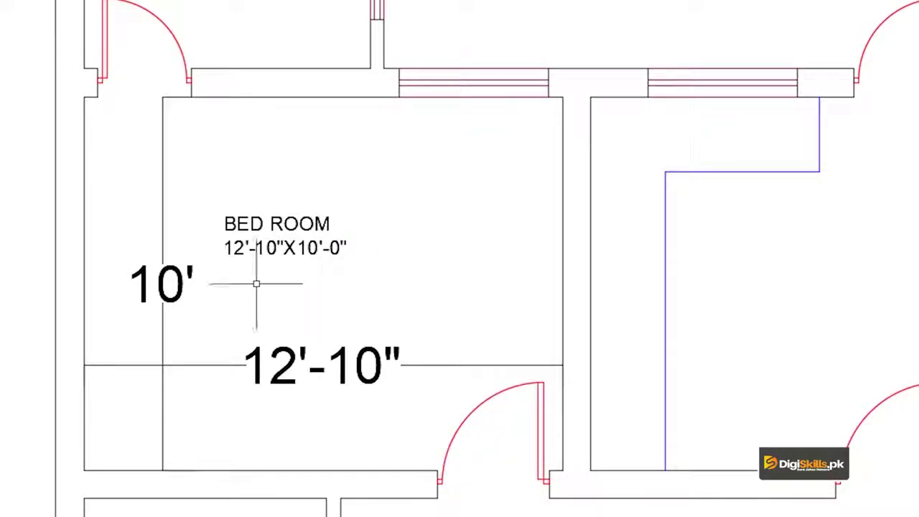
# Dimension the small room's top wall at 7'-8", placed above the wall
pyautogui.moveTo(180, 213); pyautogui.dragTo(225, 191, button='middle')
pyautogui.scroll(3, 166, 21)
pyautogui.moveTo(166, 21)
pyautogui.mouseDown(button='middle')
pyautogui.moveTo(180, 50)
pyautogui.moveTo(237, 107)
pyautogui.moveTo(238, 171)
pyautogui.mouseUp(button='middle')
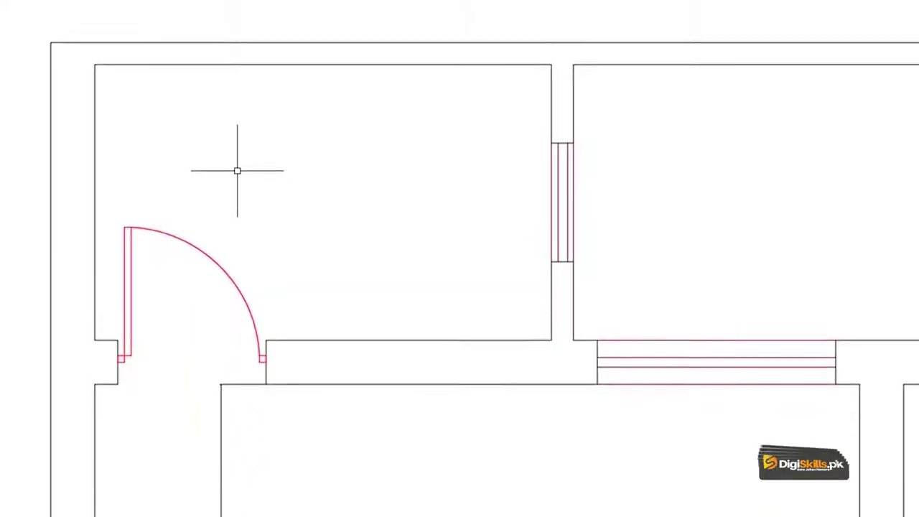
pyautogui.write('DLI')
pyautogui.press('Return')
pyautogui.click(94, 94)
pyautogui.click(551, 105)
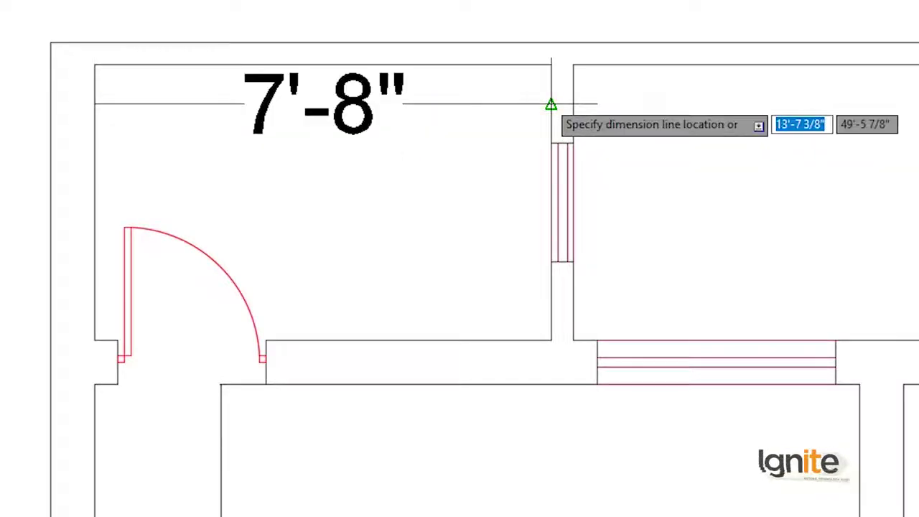
pyautogui.click(550, 14)
# Add a vertical 4'-7 1/2" dimension on the window wall, then undo it as misplaced
pyautogui.moveTo(550, 14); pyautogui.dragTo(549, 92, button='middle')
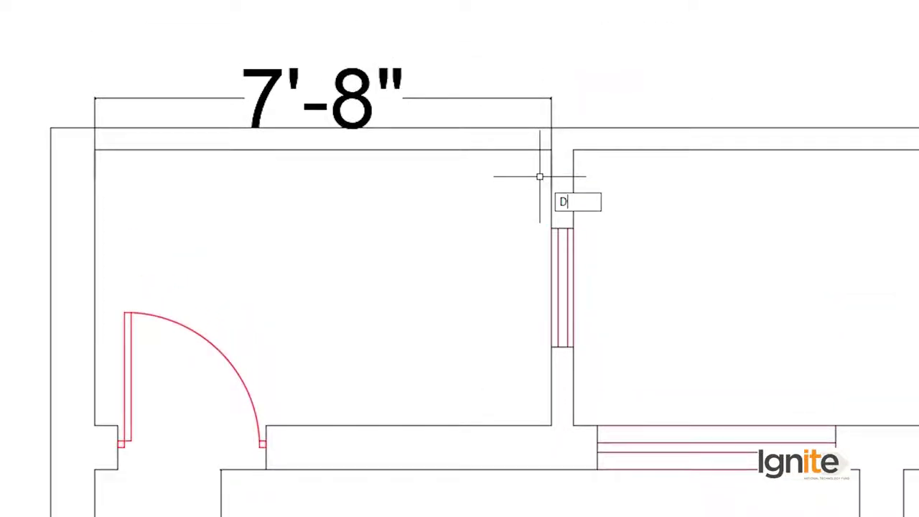
pyautogui.write('LI')
pyautogui.press('Return')
pyautogui.click(509, 150)
pyautogui.click(509, 426)
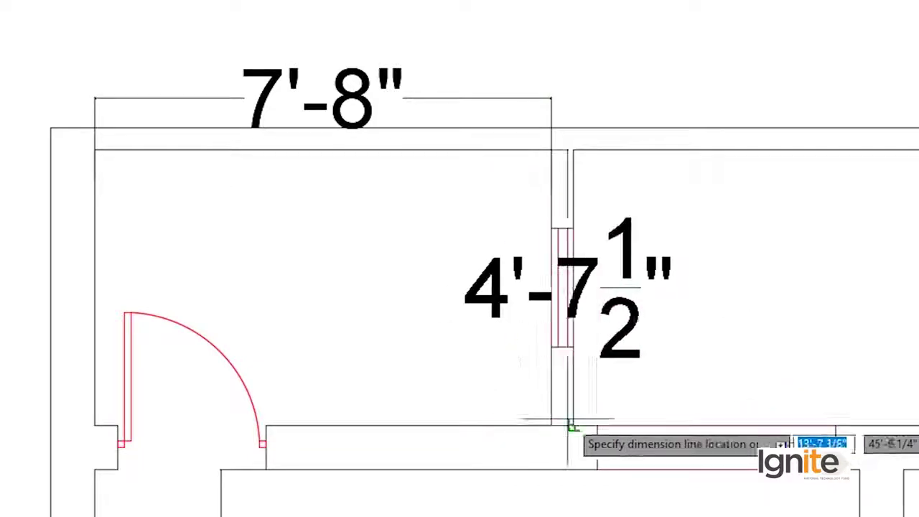
pyautogui.click(596, 419)
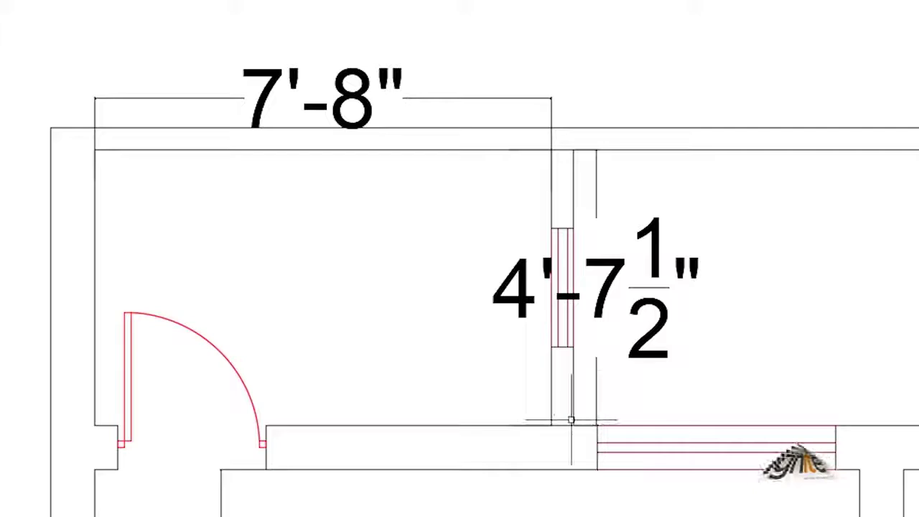
pyautogui.scroll(-2, 531, 330)
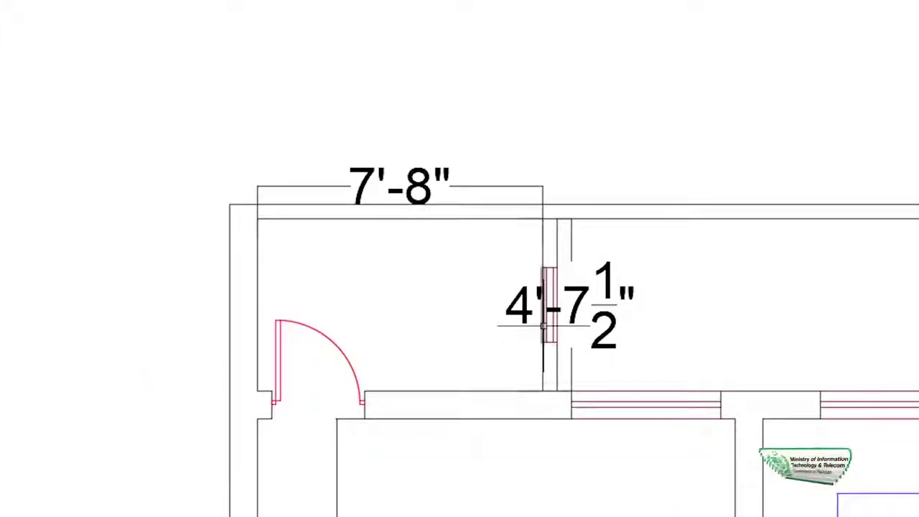
pyautogui.scroll(2, 483, 310)
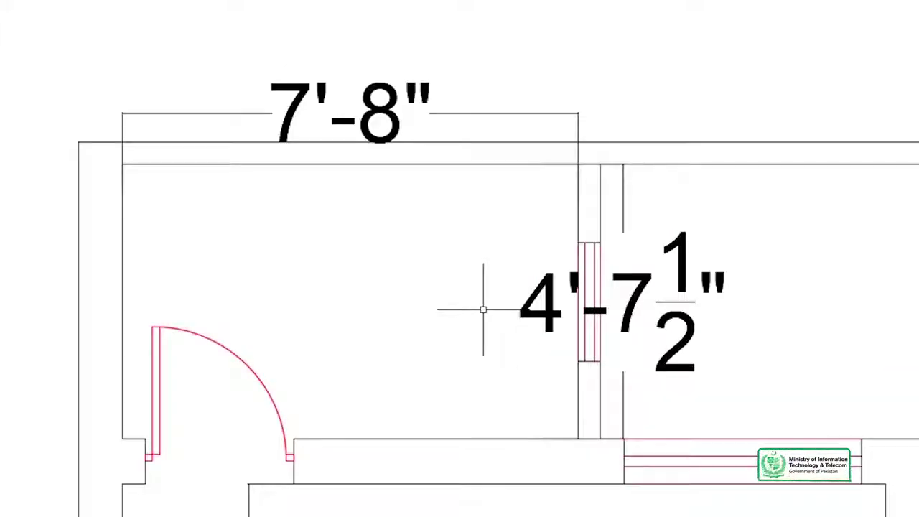
pyautogui.hotkey('ctrl', 'z')
pyautogui.hotkey('ctrl', 'z')
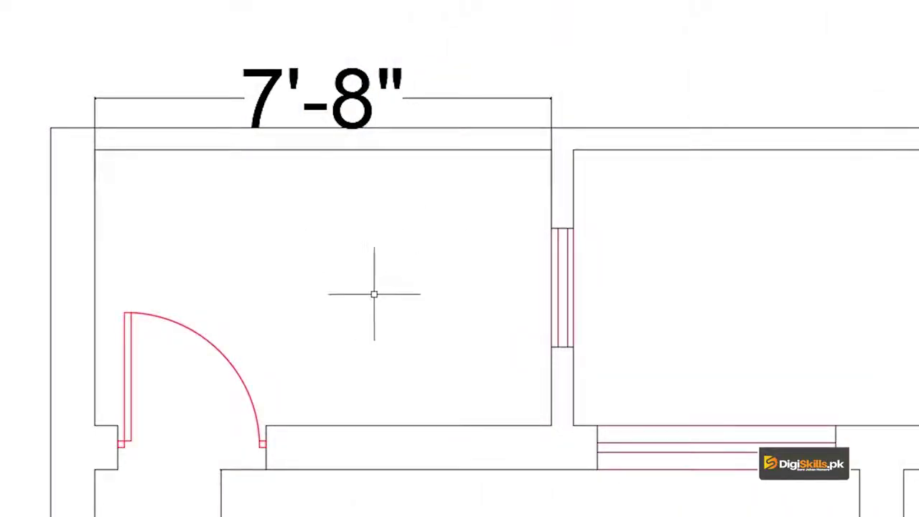
# Redo the 4'-7 1/2" window-wall dimension, placed to the right of the wall
pyautogui.write('DLI')
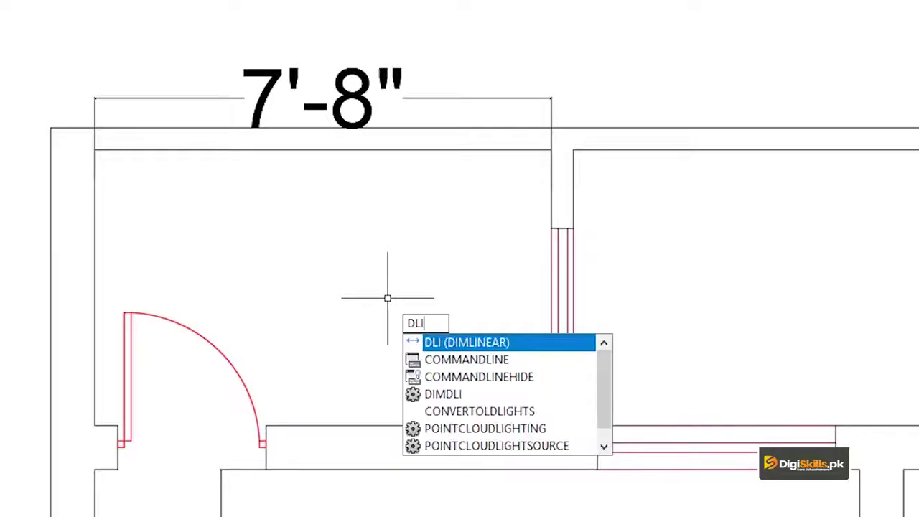
pyautogui.press('Return')
pyautogui.click(488, 149)
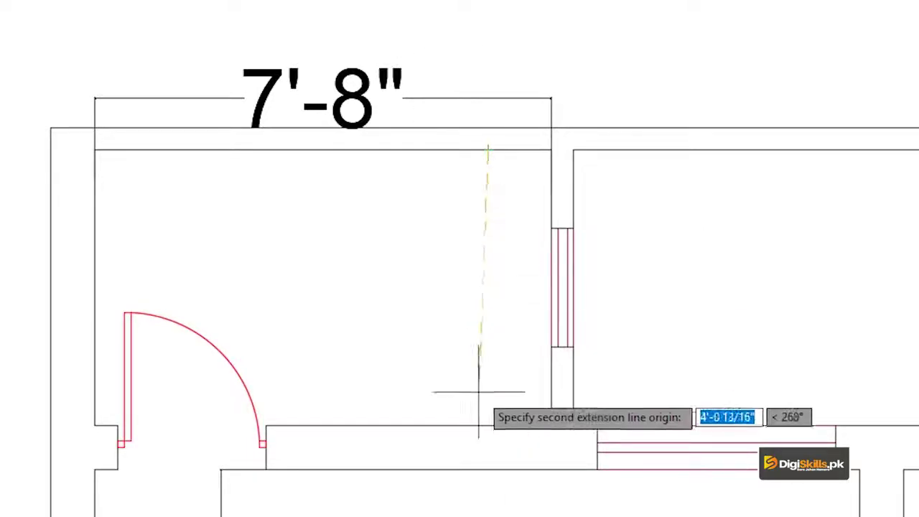
pyautogui.click(486, 424)
pyautogui.click(617, 394)
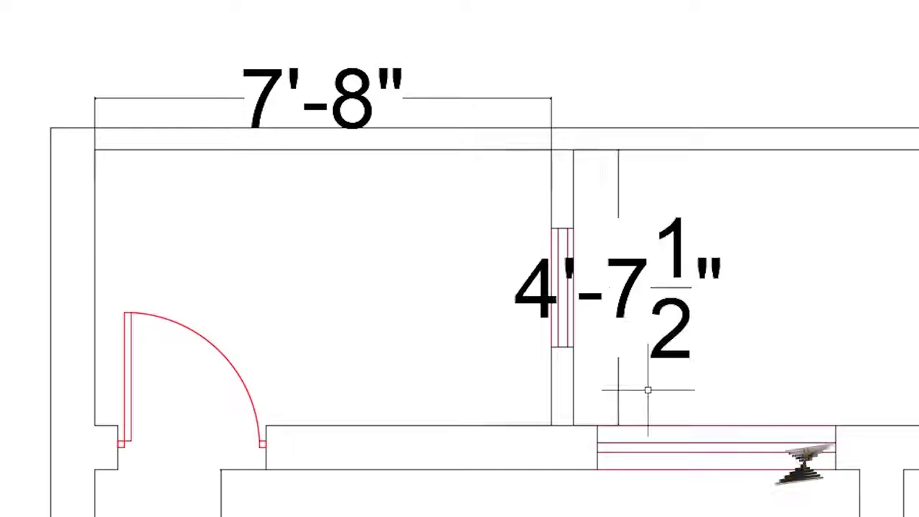
pyautogui.scroll(-5, 646, 385)
pyautogui.scroll(2, 500, 334)
pyautogui.scroll(2, 501, 333)
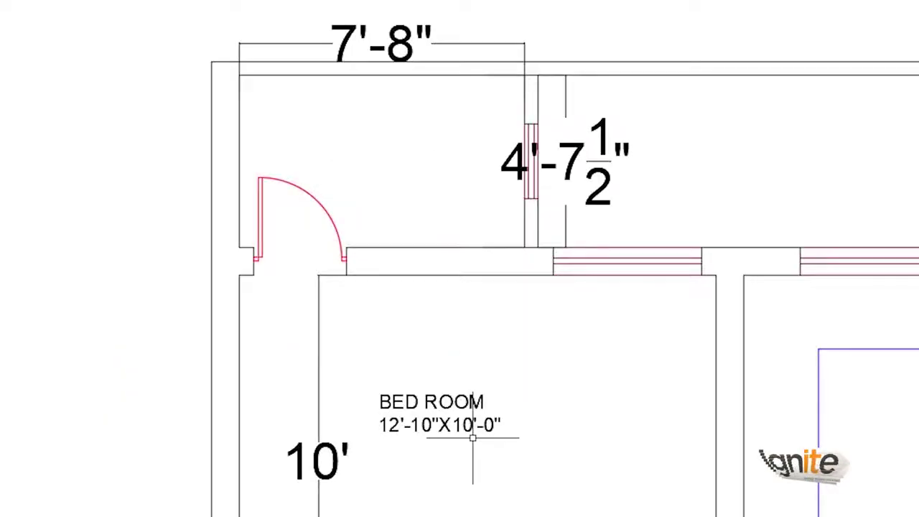
# Select the BED ROOM label and start copying it from its corner
pyautogui.click(437, 402)
pyautogui.moveTo(438, 402); pyautogui.dragTo(438, 327, button='middle')
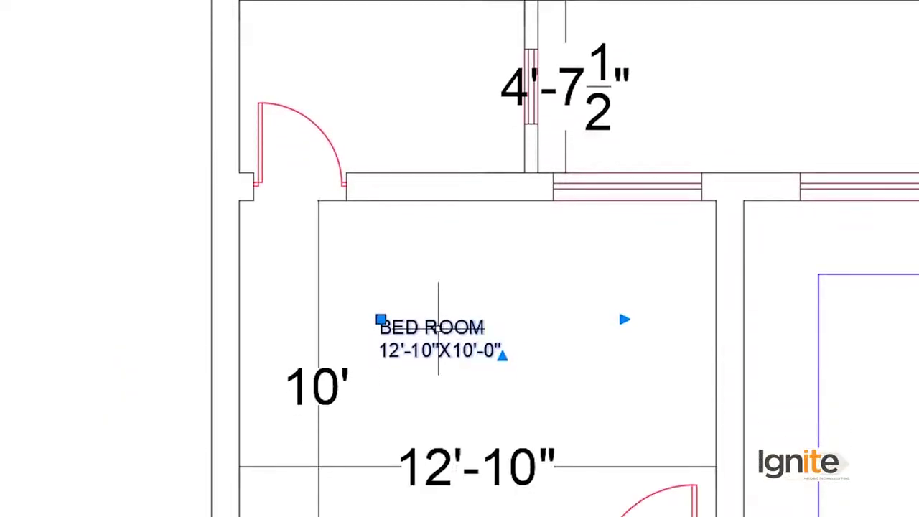
pyautogui.write('co')
pyautogui.press('Return')
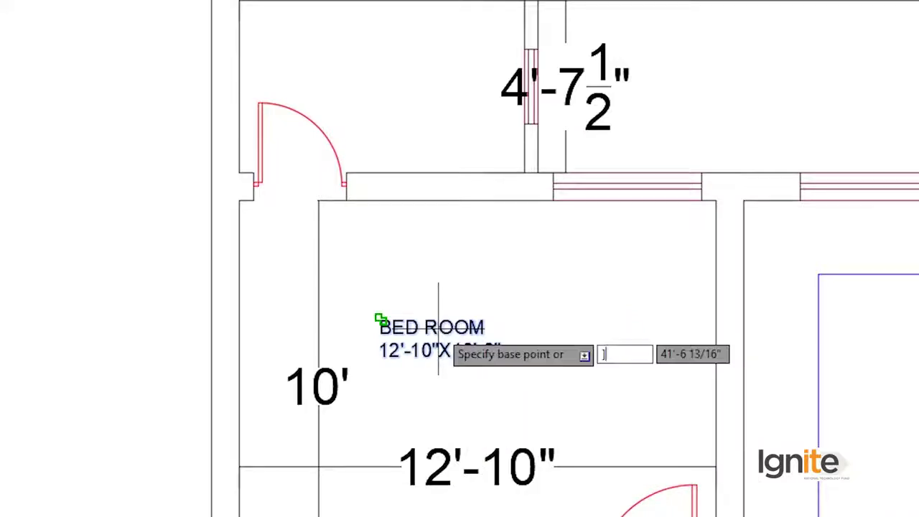
pyautogui.scroll(2, 398, 290)
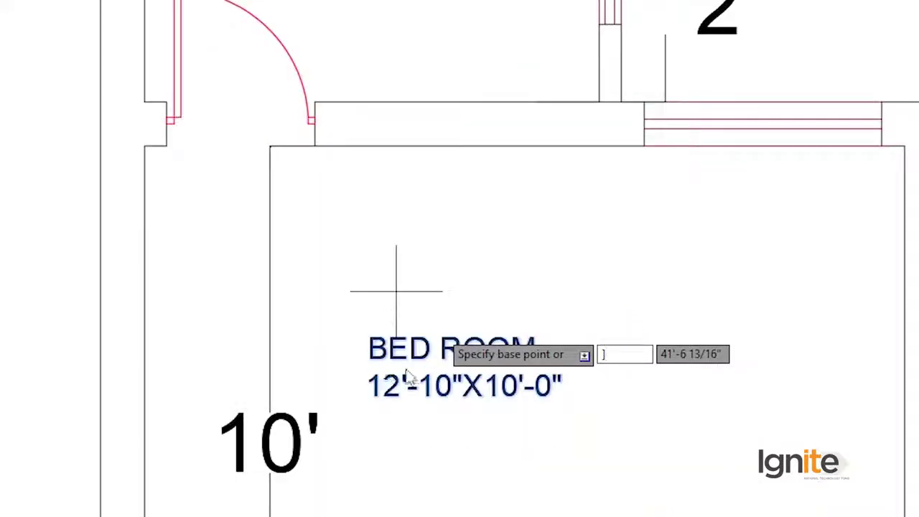
pyautogui.click(397, 319)
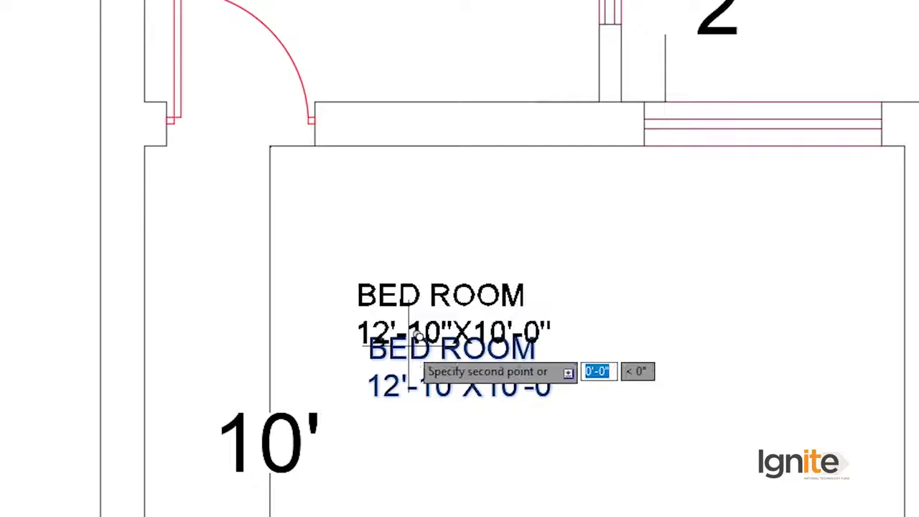
# Place two copies of the label, one in a lower room and one in the next room
pyautogui.scroll(-2, 402, 136)
pyautogui.moveTo(410, 123); pyautogui.dragTo(354, 294, button='middle')
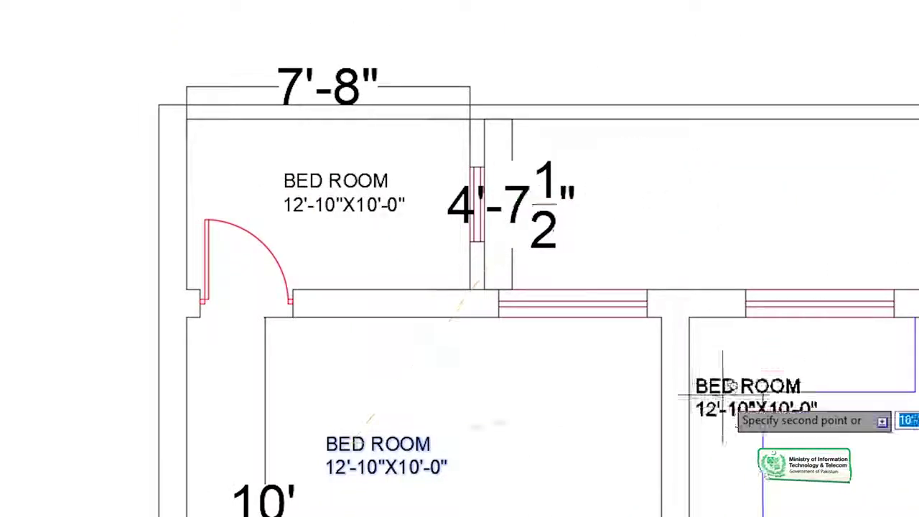
pyautogui.moveTo(664, 344); pyautogui.dragTo(556, 249, button='middle')
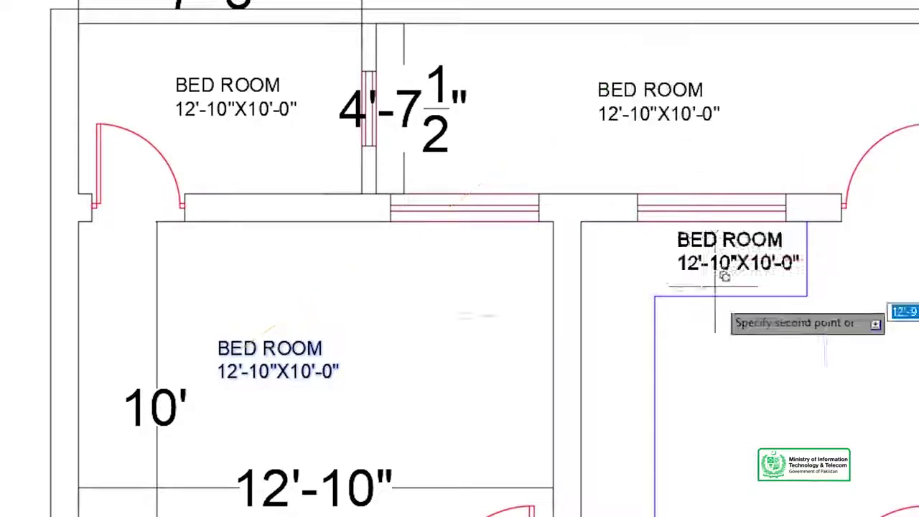
pyautogui.moveTo(723, 386); pyautogui.dragTo(697, 242, button='middle')
pyautogui.moveTo(671, 445); pyautogui.dragTo(653, 15, button='middle')
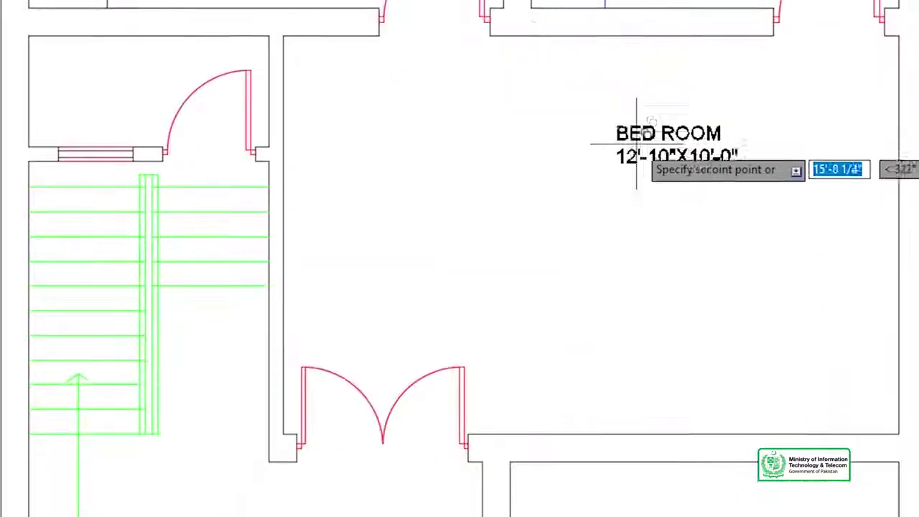
pyautogui.scroll(-2, 638, 348)
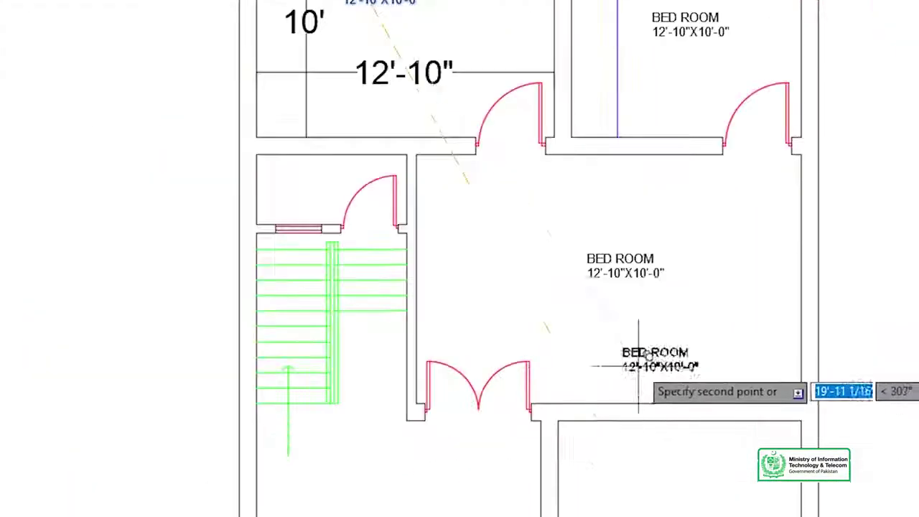
pyautogui.moveTo(636, 349); pyautogui.dragTo(677, 174, button='middle')
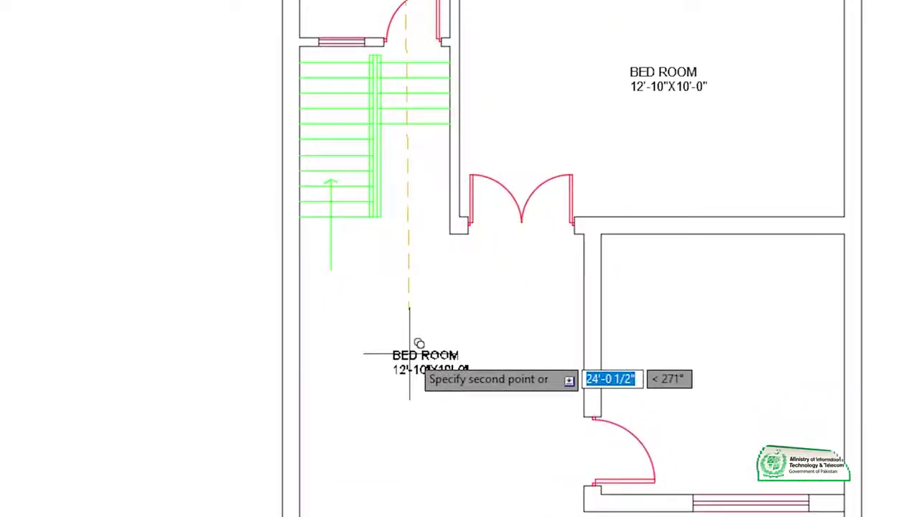
pyautogui.moveTo(578, 513); pyautogui.dragTo(552, 352, button='middle')
pyautogui.click(554, 348)
pyautogui.click(700, 133)
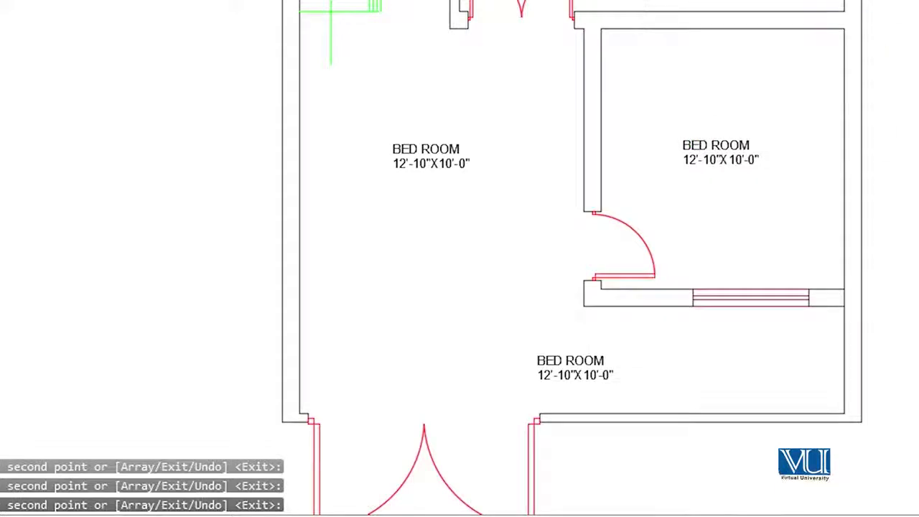
pyautogui.moveTo(630, 7); pyautogui.dragTo(697, 205, button='middle')
pyautogui.scroll(-2, 615, 248)
pyautogui.press('Escape')
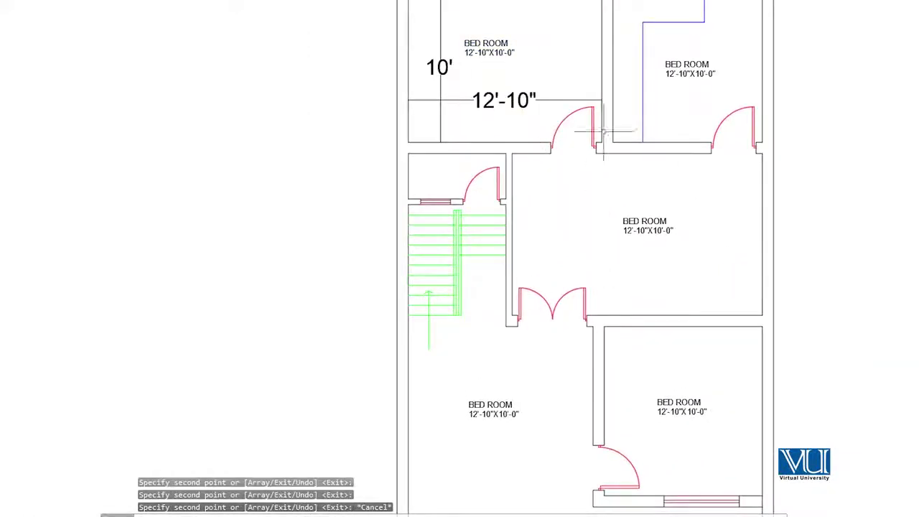
pyautogui.moveTo(610, 115); pyautogui.dragTo(610, 246, button='middle')
# Edit the upper-left label, replacing BED ROOM with BATH ROOM
pyautogui.moveTo(454, 84); pyautogui.dragTo(462, 153, button='middle')
pyautogui.scroll(4, 461, 152)
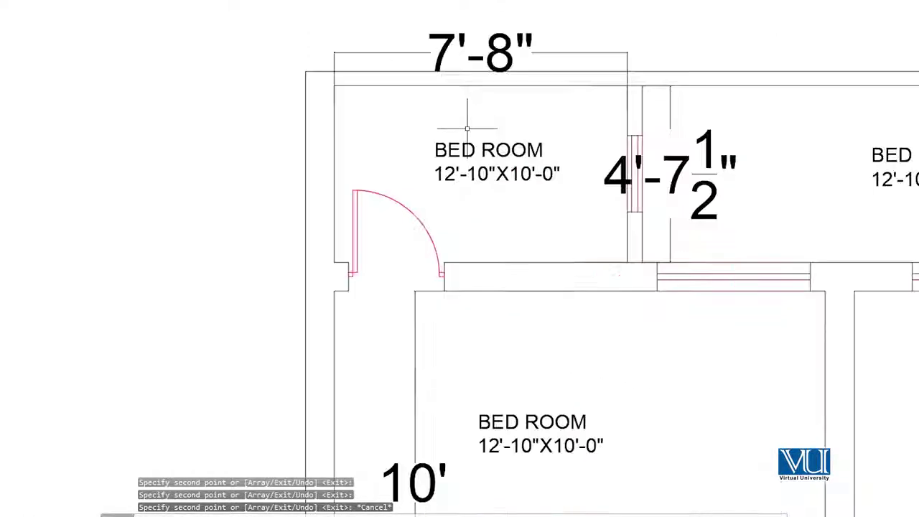
pyautogui.scroll(2, 373, 113)
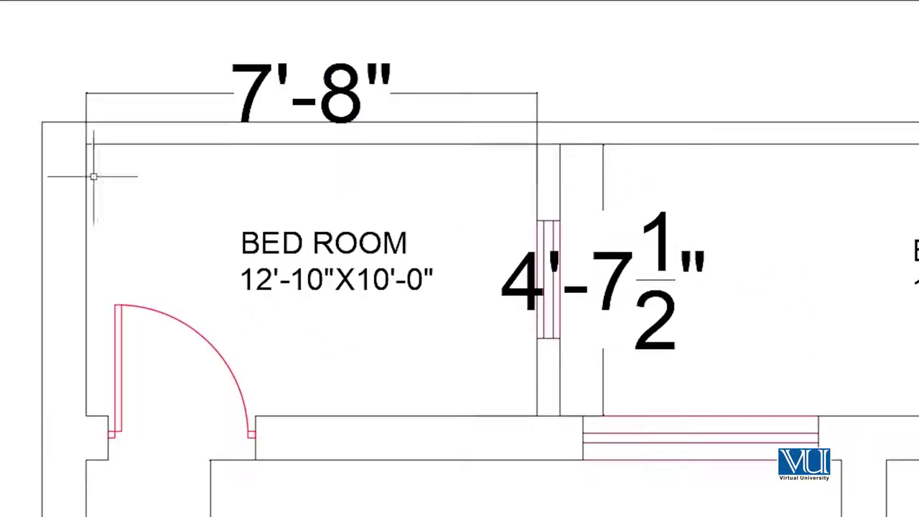
pyautogui.scroll(3, 332, 257)
pyautogui.scroll(-3, 316, 261)
pyautogui.click(310, 244)
pyautogui.doubleClick(319, 244)
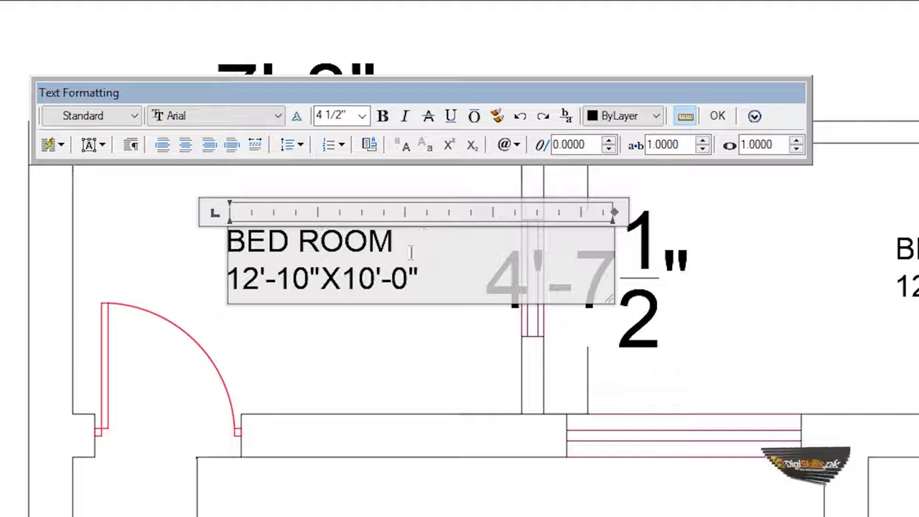
pyautogui.moveTo(410, 253); pyautogui.dragTo(250, 249)
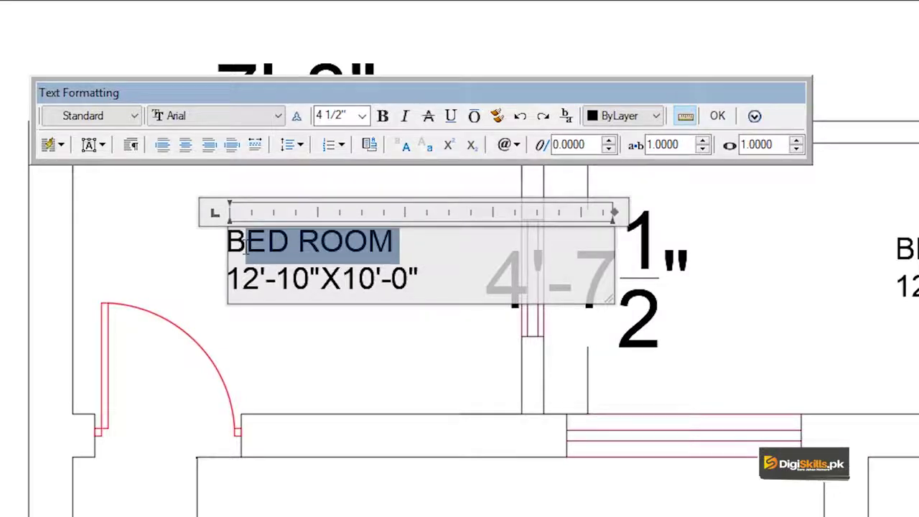
pyautogui.press('Delete')
pyautogui.write('BATH ROOM')
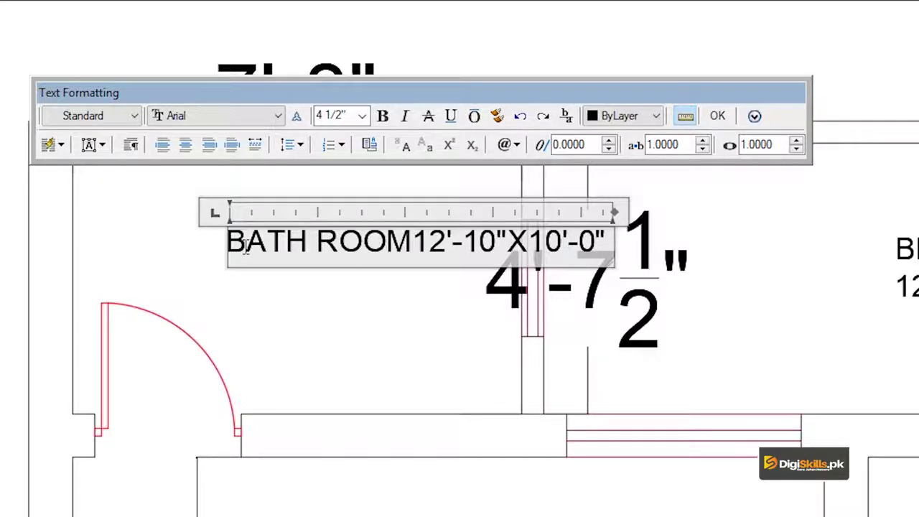
pyautogui.press('Return')
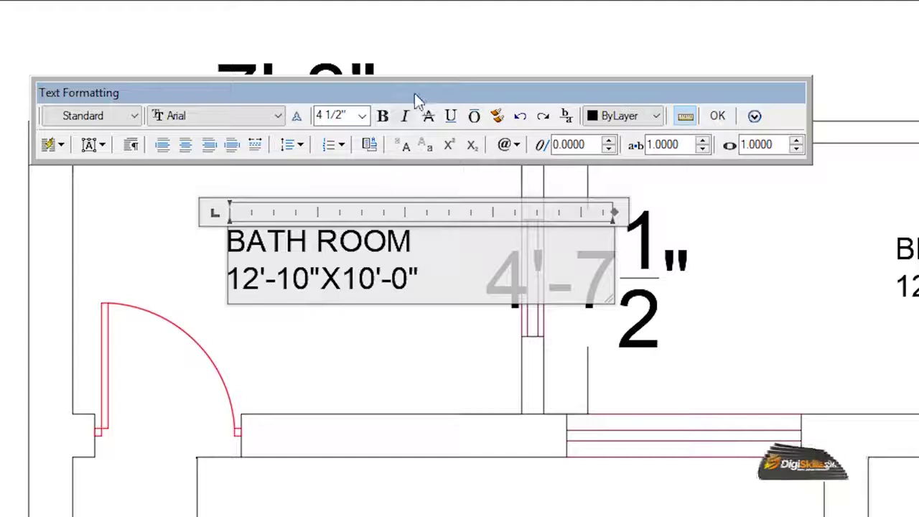
# Change the size line to 7'-8"X4'-7-1/2" and close the text editor
pyautogui.moveTo(415, 93); pyautogui.dragTo(0, 148)
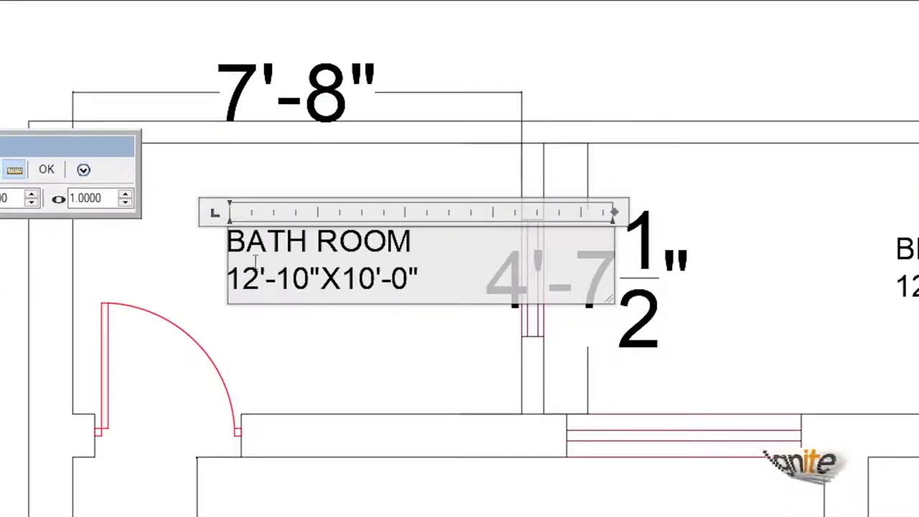
pyautogui.press('Right')
pyautogui.hotkey('shift', 'Right')
pyautogui.write("7'-")
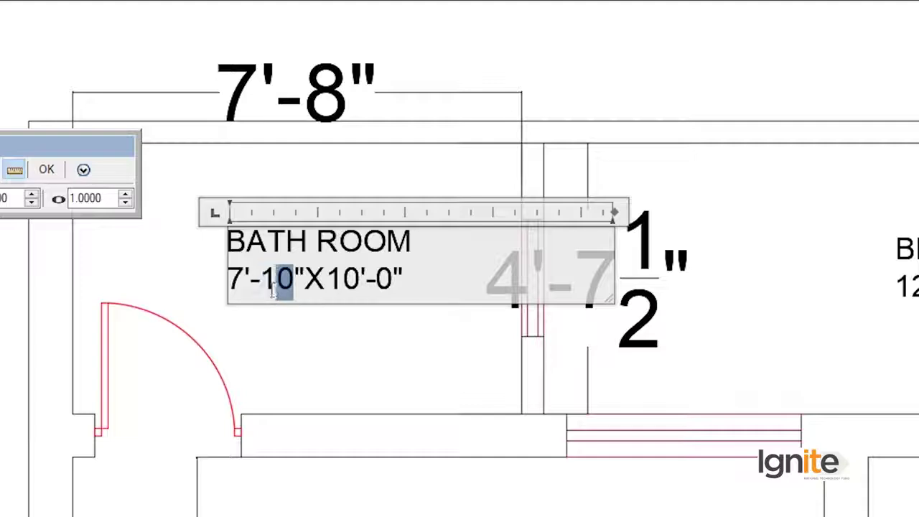
pyautogui.write('8"X')
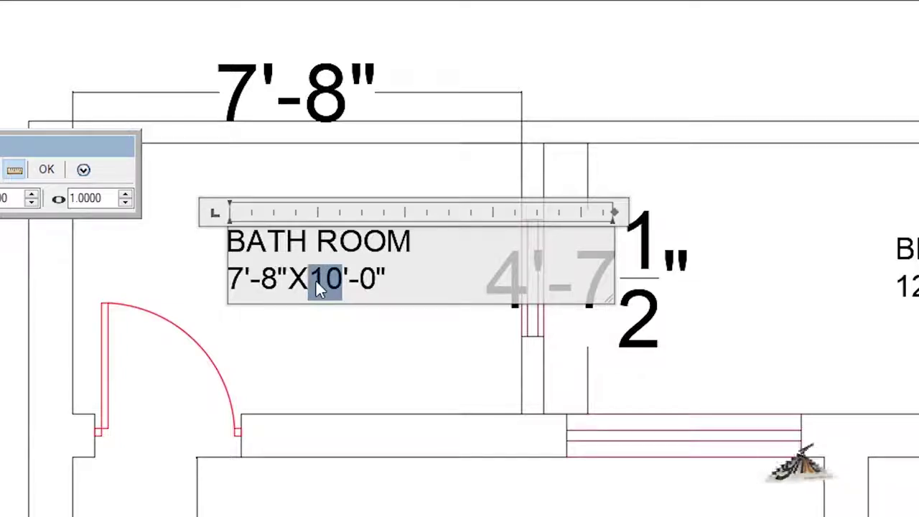
pyautogui.write('4')
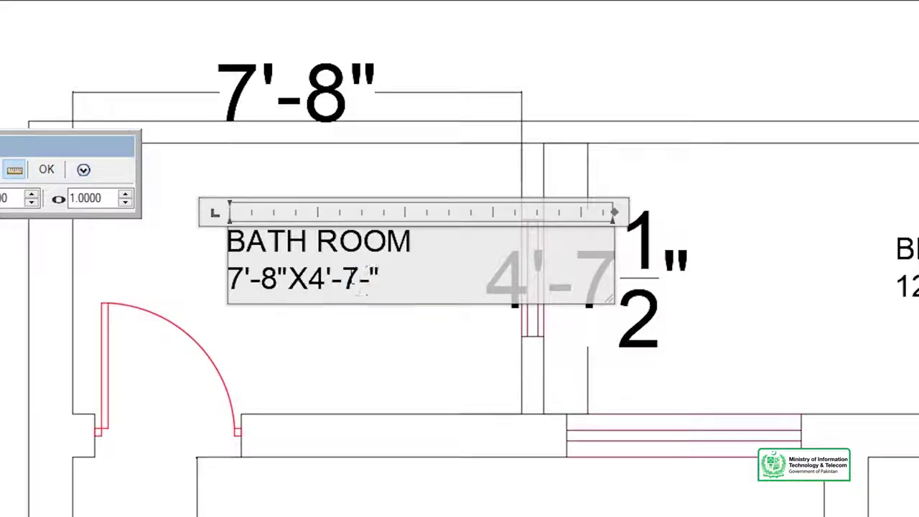
pyautogui.write('/')
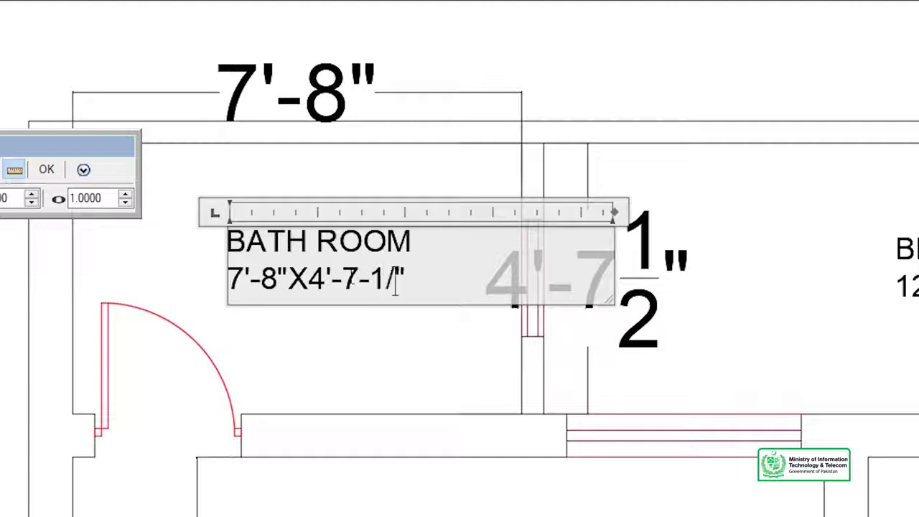
pyautogui.write('2')
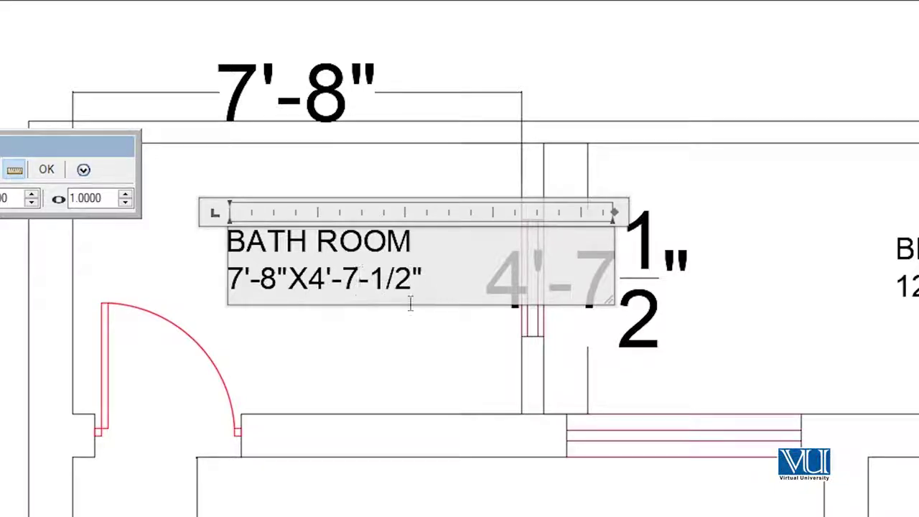
pyautogui.click(350, 337)
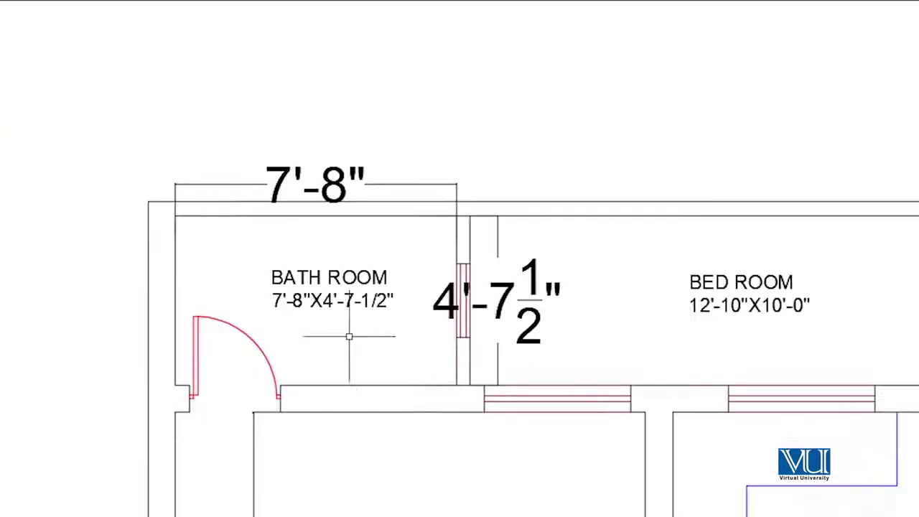
pyautogui.moveTo(400, 339); pyautogui.dragTo(297, 271, button='middle')
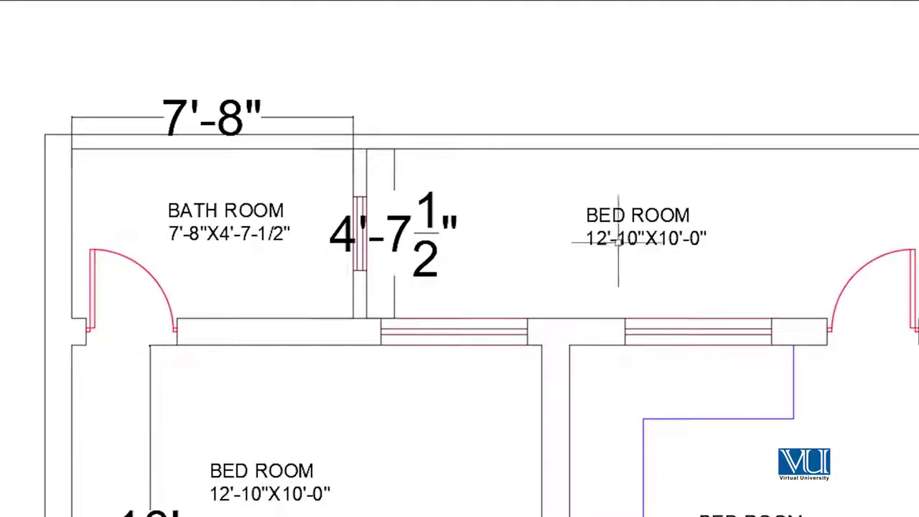
pyautogui.moveTo(618, 242); pyautogui.dragTo(548, 244, button='middle')
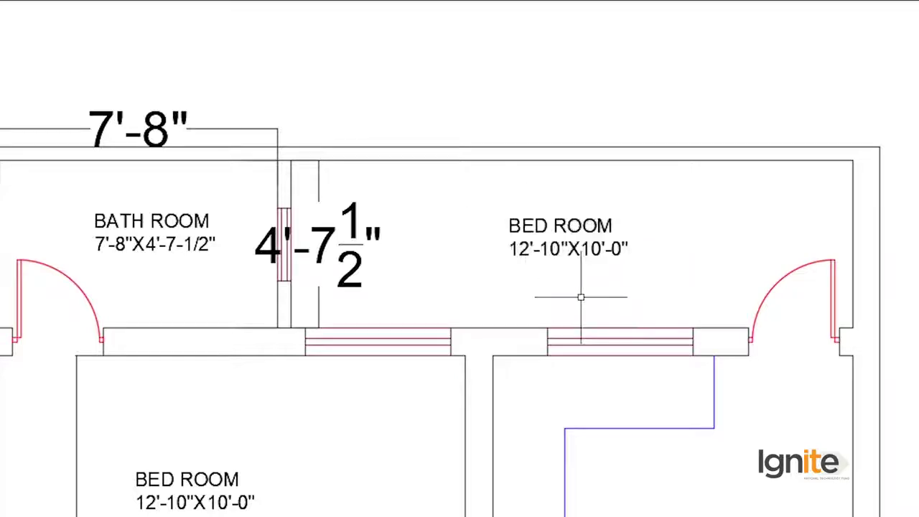
# Rewrite the copied label as REAR PASSAGE 5'-0" WIDE, widened to fit one line
pyautogui.doubleClick(560, 228)
pyautogui.moveTo(612, 228); pyautogui.dragTo(522, 231)
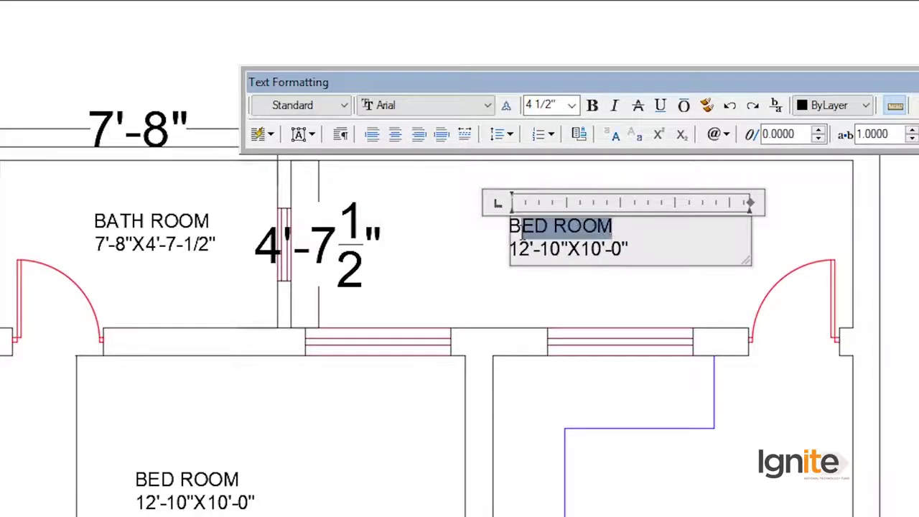
pyautogui.write('REAR P')
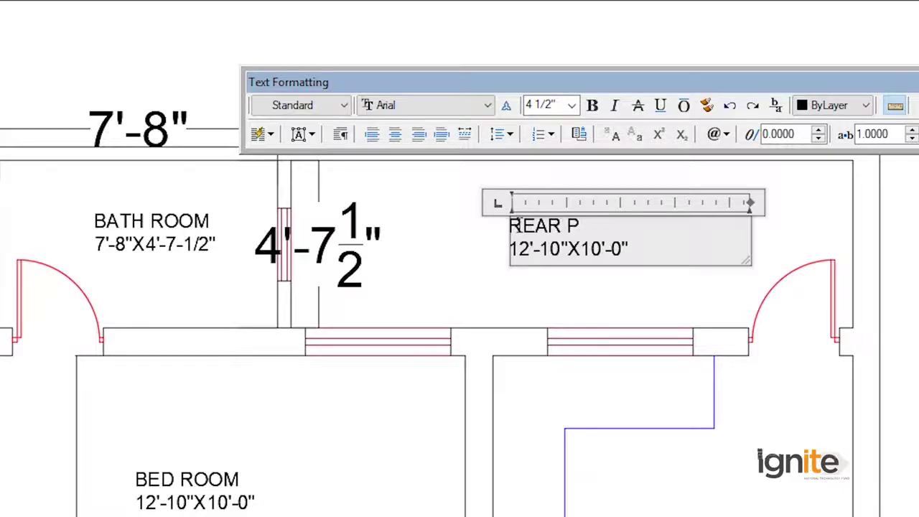
pyautogui.write('ASSAGE')
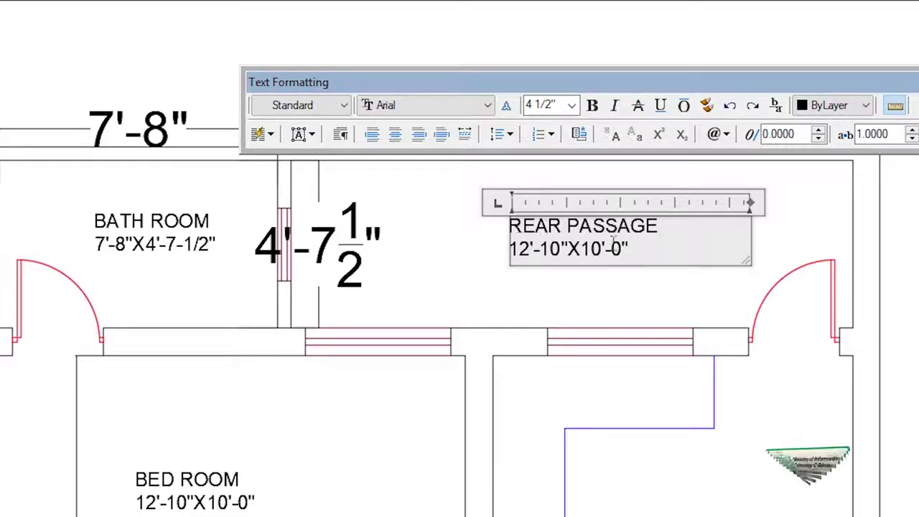
pyautogui.moveTo(628, 248); pyautogui.dragTo(511, 248)
pyautogui.write('1')
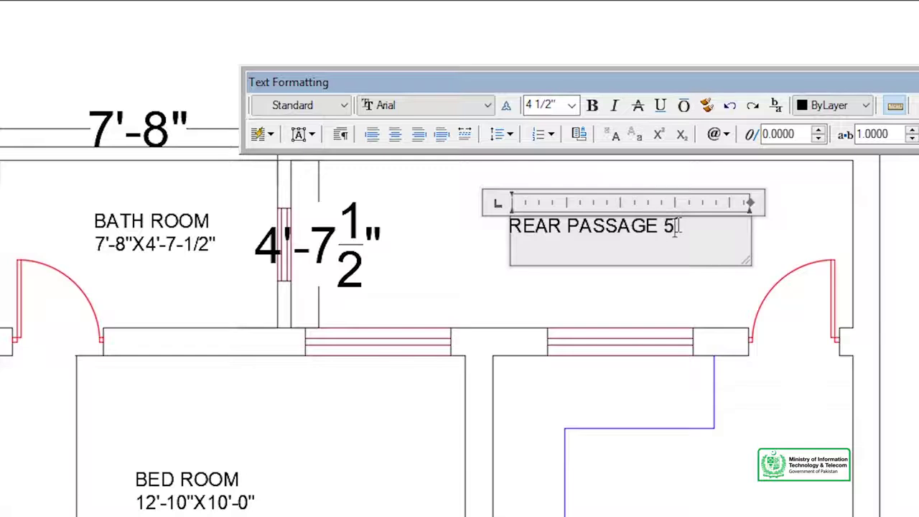
pyautogui.write('\'-0" W')
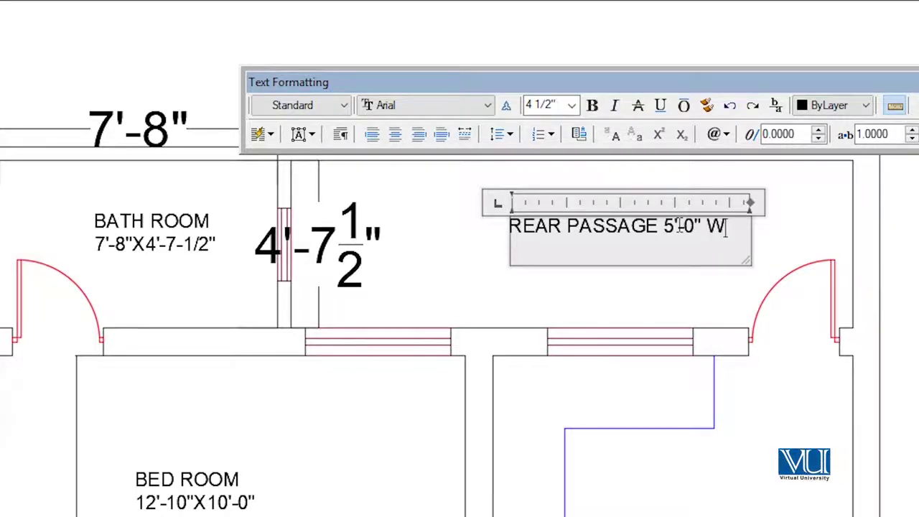
pyautogui.write('IDE')
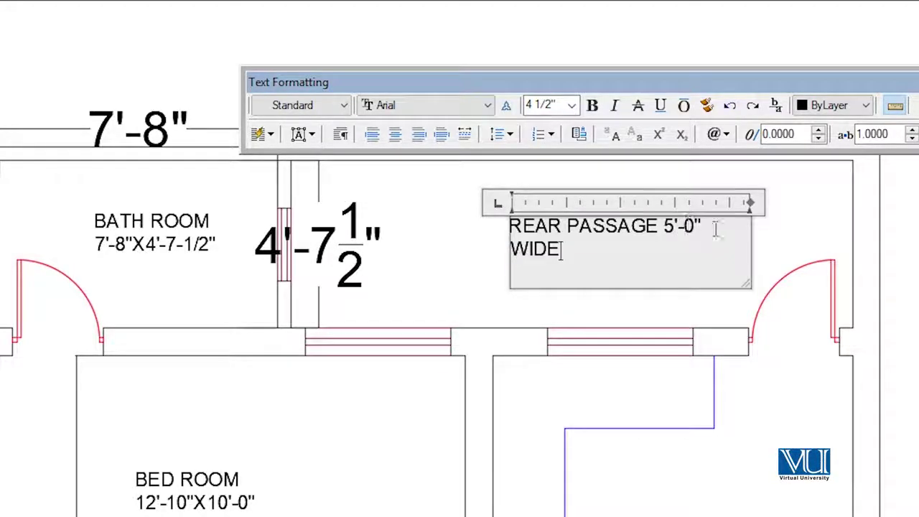
pyautogui.moveTo(749, 202); pyautogui.dragTo(790, 202)
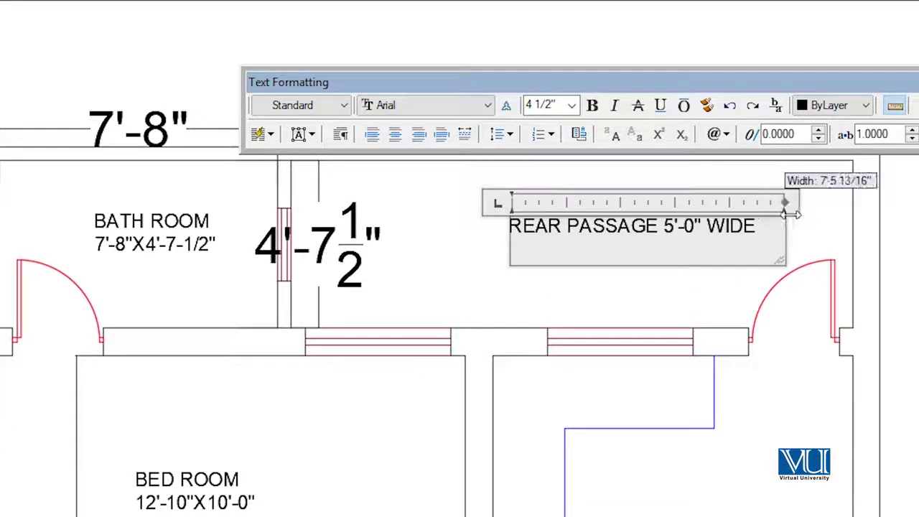
pyautogui.click(889, 449)
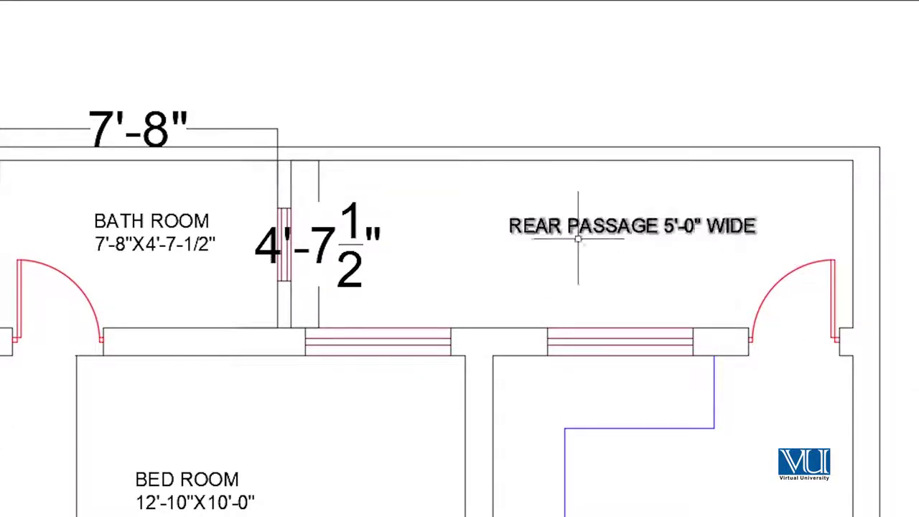
# Erase the 4'-7½", 10' and 12'-10" dimensions
pyautogui.click(103, 127)
pyautogui.moveTo(103, 127); pyautogui.dragTo(183, 4, button='middle')
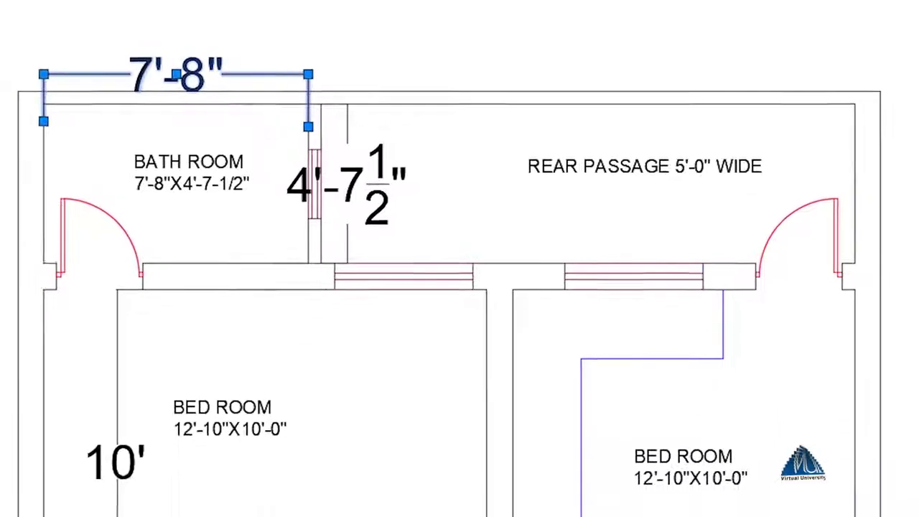
pyautogui.click(407, 117)
pyautogui.press('Delete')
pyautogui.moveTo(254, 388); pyautogui.dragTo(257, 246, button='middle')
pyautogui.click(152, 246)
pyautogui.press('Delete')
pyautogui.click(267, 315)
pyautogui.press('Delete')
# Dimension the lower-right bed room with a 10' length and a 9'-11" width
pyautogui.moveTo(324, 256)
pyautogui.mouseDown(button='middle')
pyautogui.moveTo(297, 184)
pyautogui.moveTo(510, 231)
pyautogui.moveTo(492, 102)
pyautogui.moveTo(442, 205)
pyautogui.moveTo(451, 263)
pyautogui.mouseUp(button='middle')
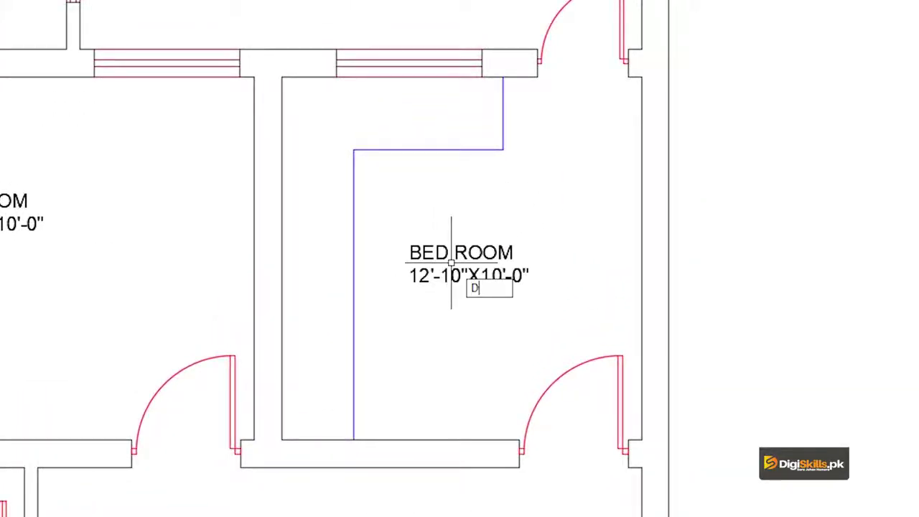
pyautogui.write('LI')
pyautogui.press('Return')
pyautogui.click(307, 77)
pyautogui.click(306, 438)
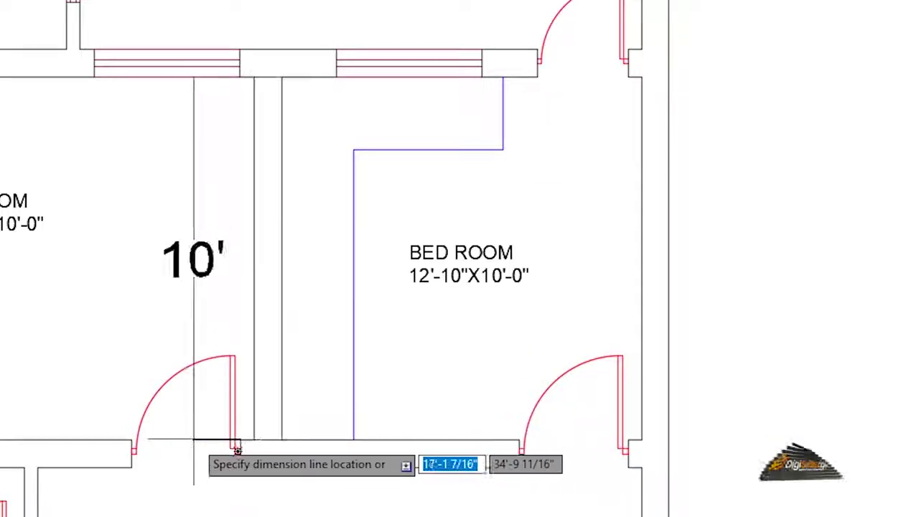
pyautogui.click(194, 439)
pyautogui.press('Return')
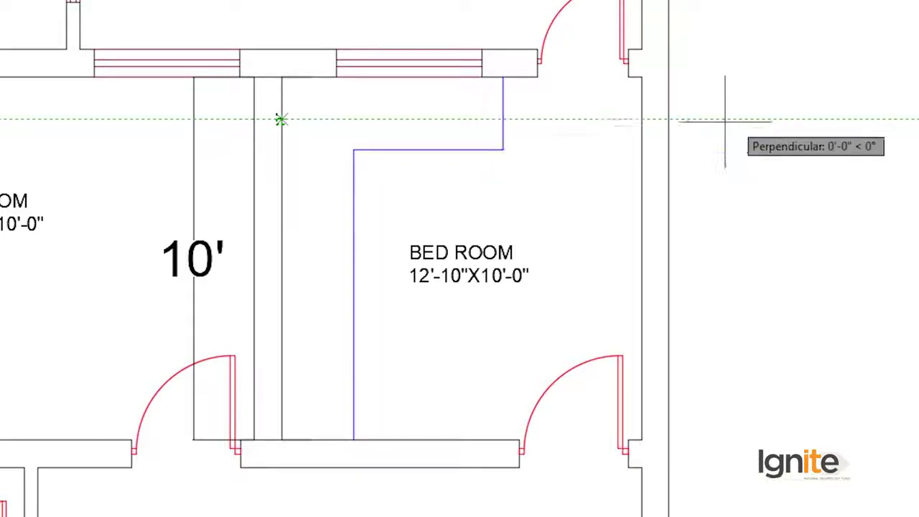
pyautogui.click(640, 119)
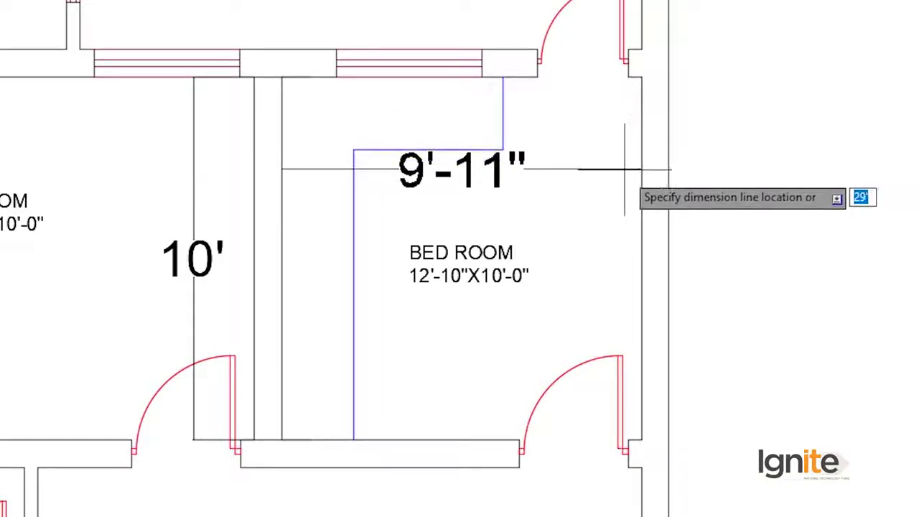
pyautogui.click(622, 180)
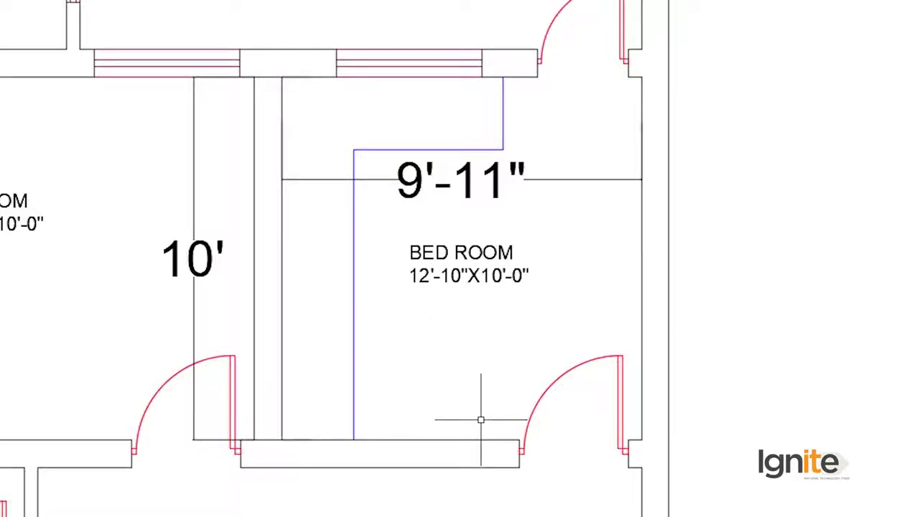
# Change the copied BED ROOM label to KITCHEN 9'-11"X10'-0", then erase the 9'-11" dimension
pyautogui.doubleClick(445, 276)
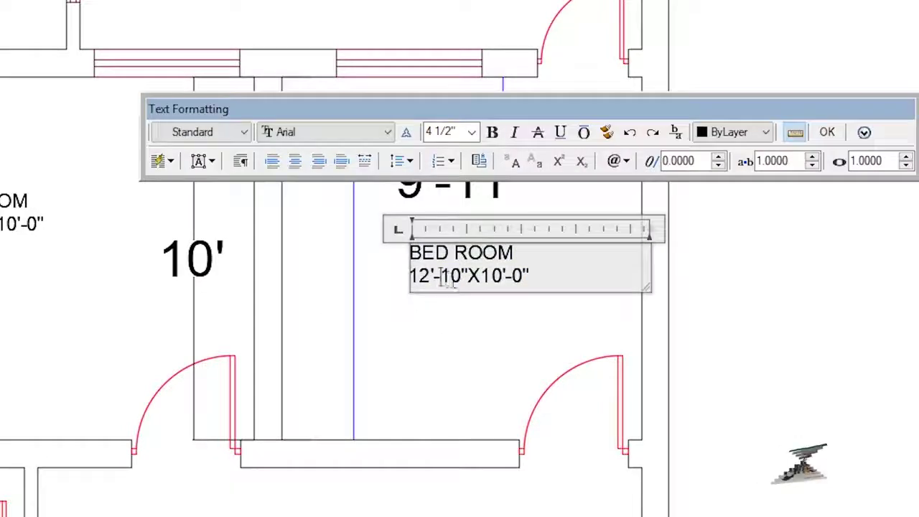
pyautogui.moveTo(419, 277); pyautogui.dragTo(410, 277)
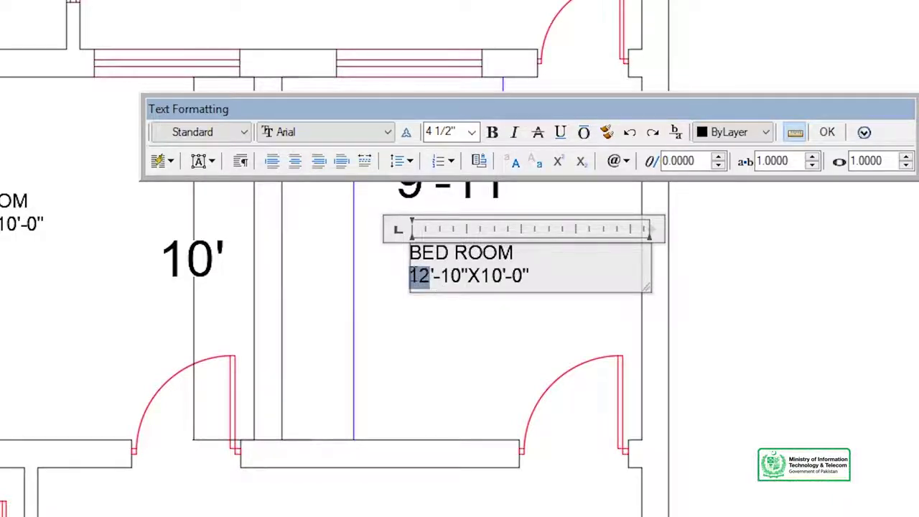
pyautogui.write('9')
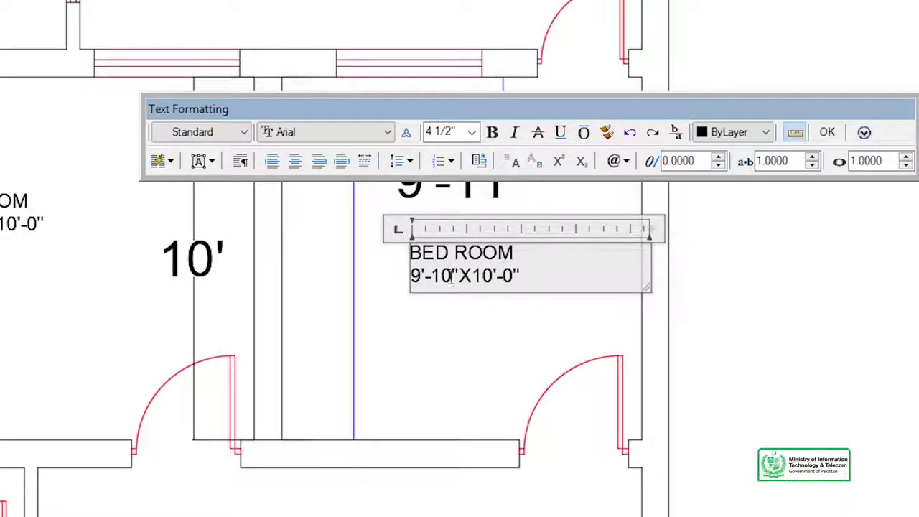
pyautogui.press('BackSpace')
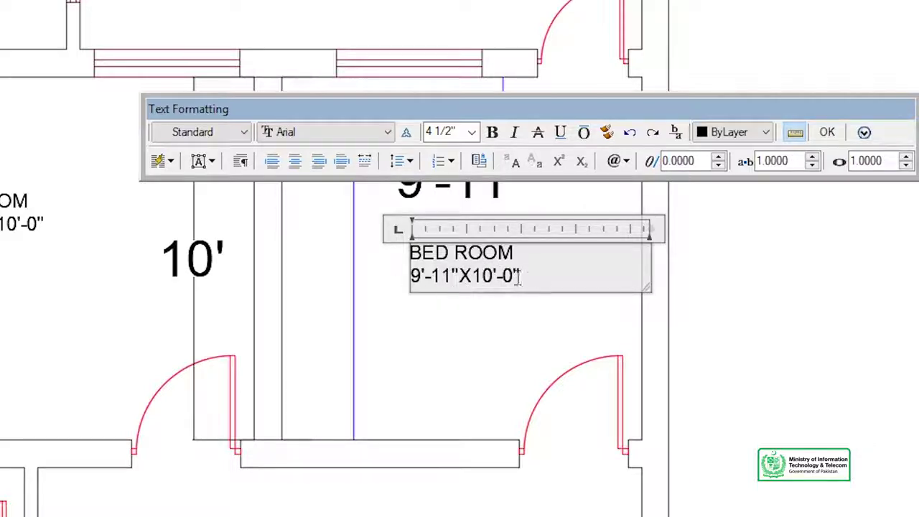
pyautogui.write('1')
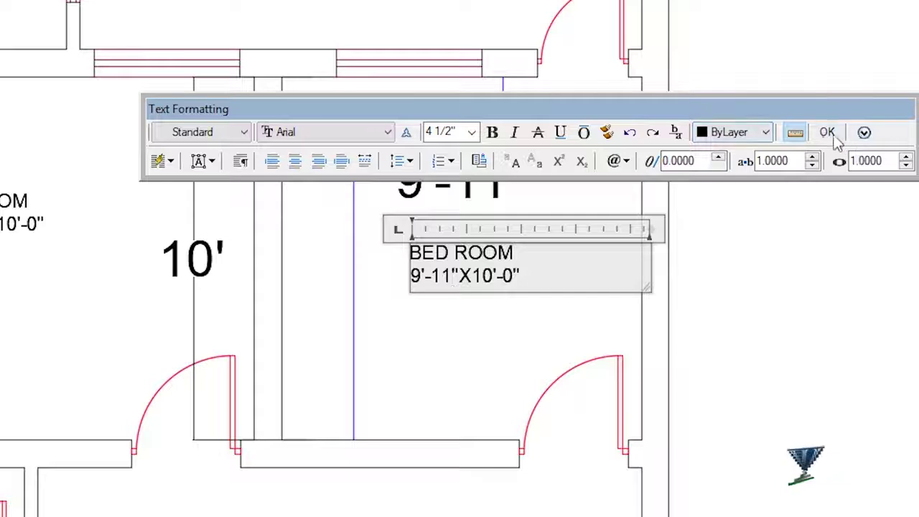
pyautogui.moveTo(518, 254); pyautogui.dragTo(404, 266)
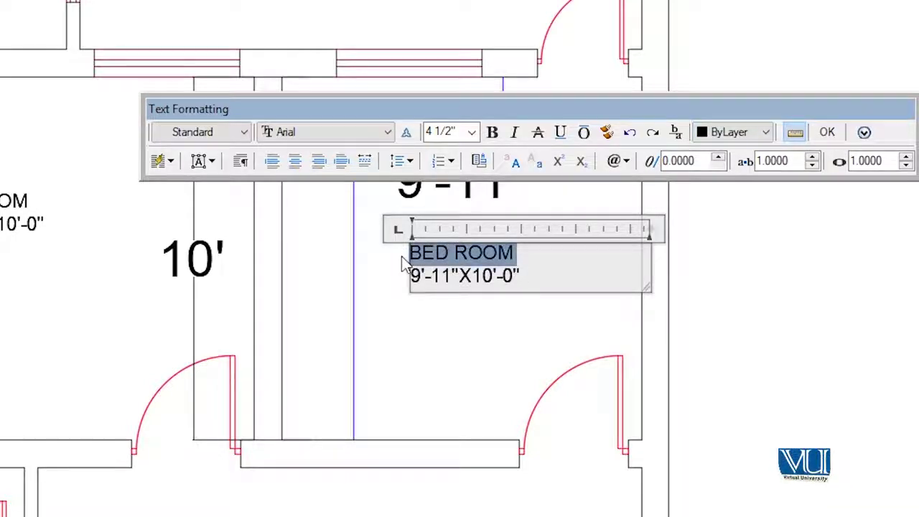
pyautogui.write('KITCHEN')
pyautogui.press('Return')
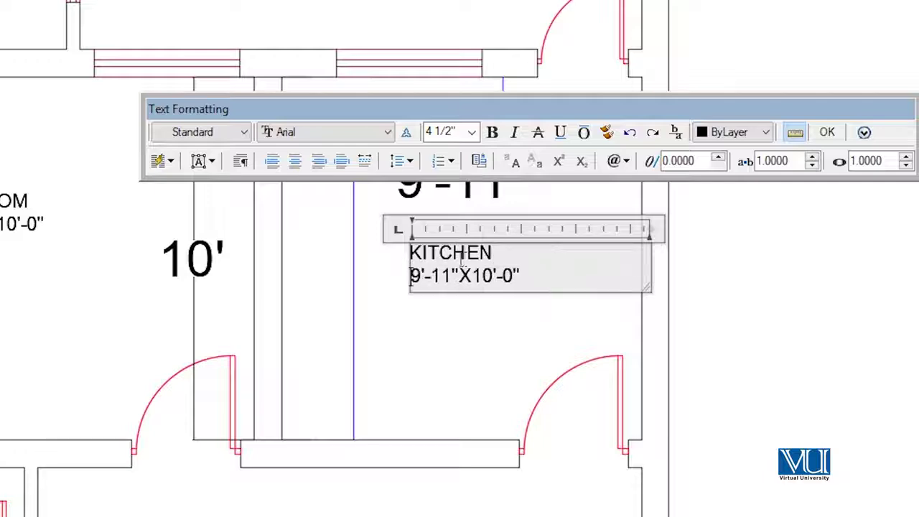
pyautogui.click(439, 349)
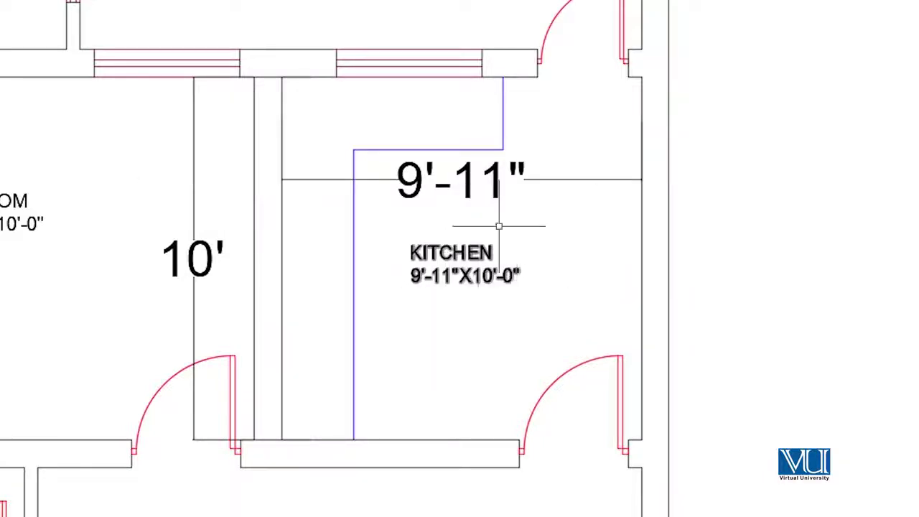
pyautogui.click(407, 182)
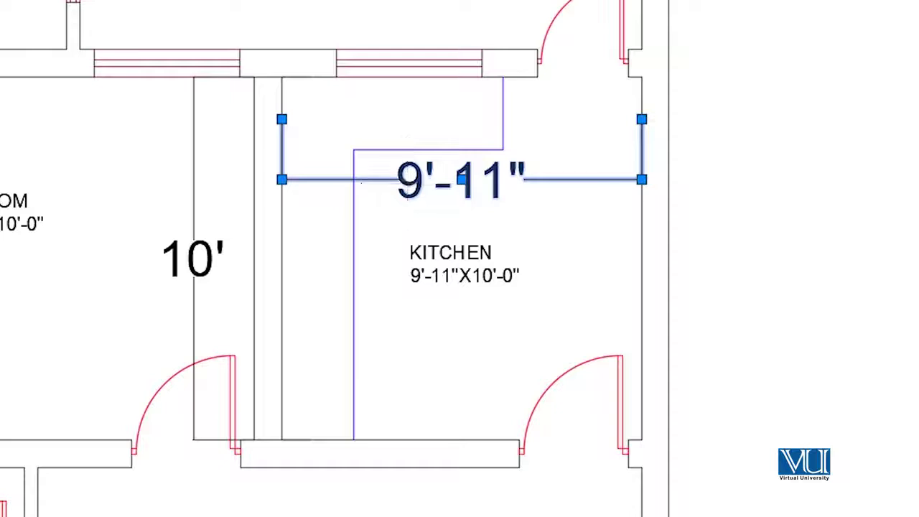
pyautogui.press('Delete')
# Erase the kitchen's 10' dimension and zoom to the lower bed room
pyautogui.click(158, 256)
pyautogui.press('Delete')
pyautogui.scroll(-3, 168, 278)
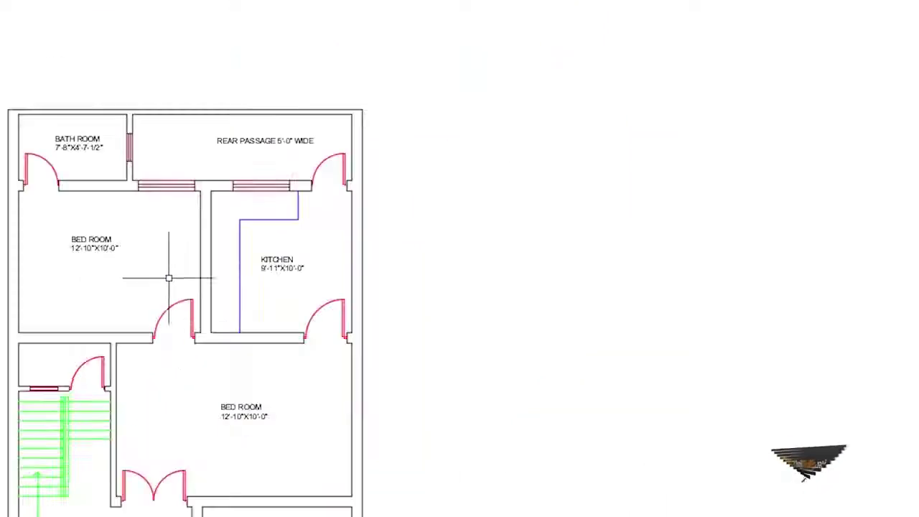
pyautogui.scroll(2, 313, 369)
pyautogui.scroll(2, 429, 378)
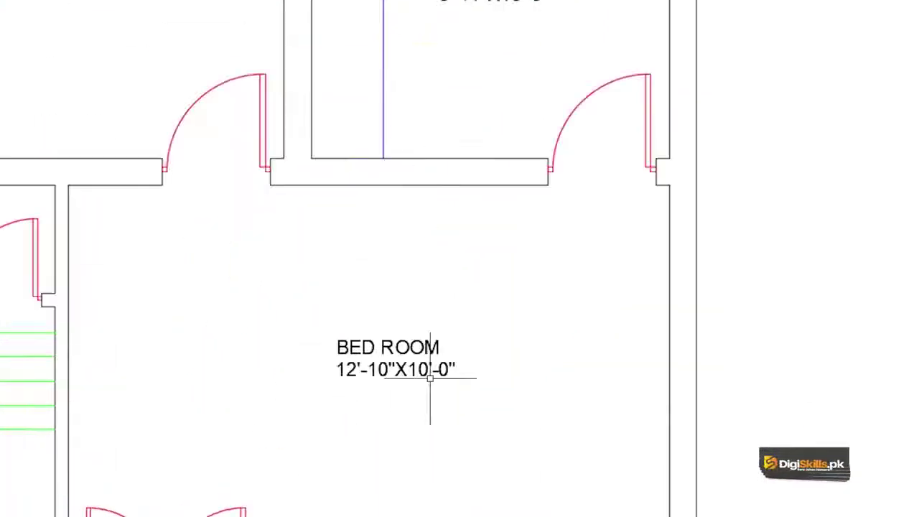
pyautogui.scroll(2, 367, 349)
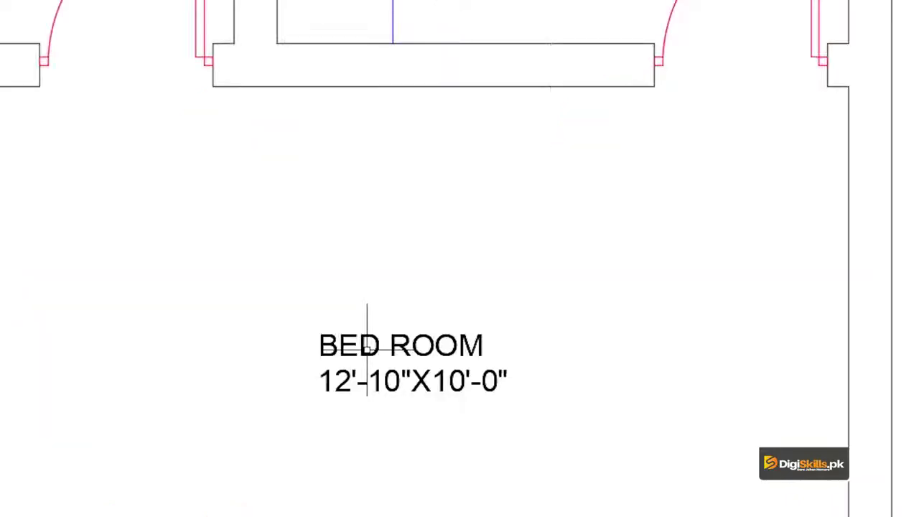
pyautogui.scroll(-2, 328, 339)
pyautogui.doubleClick(344, 345)
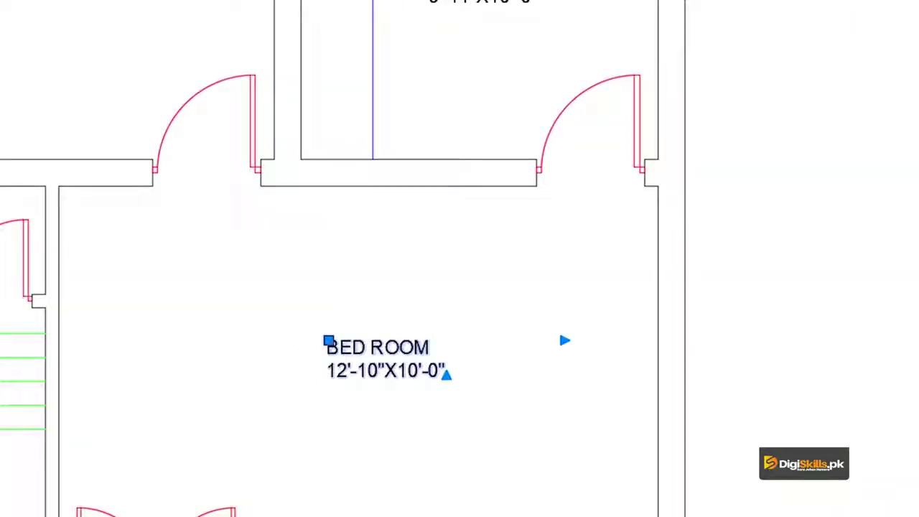
pyautogui.press('Escape')
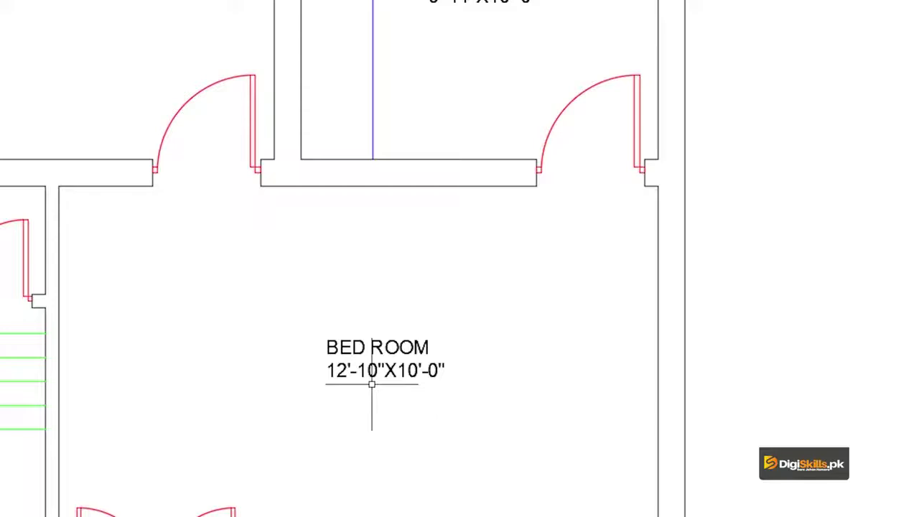
# Dimension the lower bed room wall to wall: 16'-7 1/2" across and 10'-9" tall
pyautogui.write('dli')
pyautogui.press('Return')
pyautogui.click(59, 304)
pyautogui.click(656, 305)
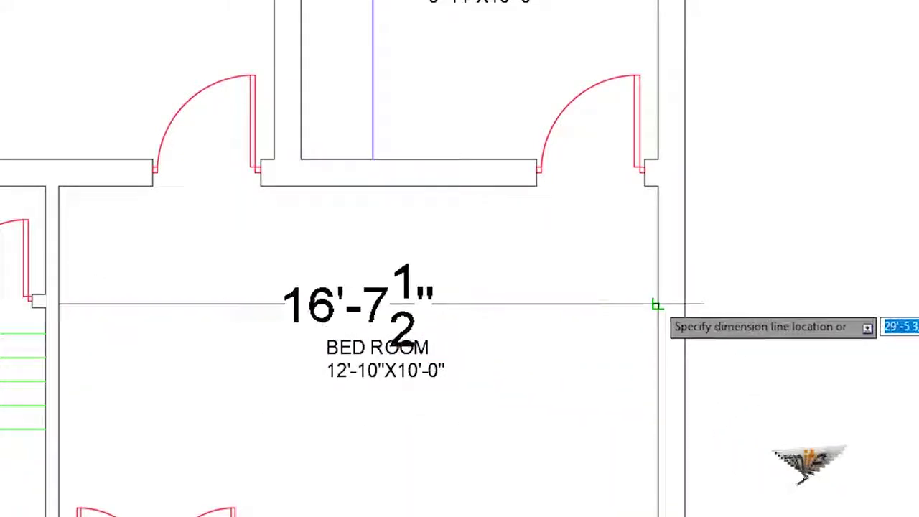
pyautogui.click(649, 277)
pyautogui.moveTo(524, 291); pyautogui.dragTo(492, 226, button='middle')
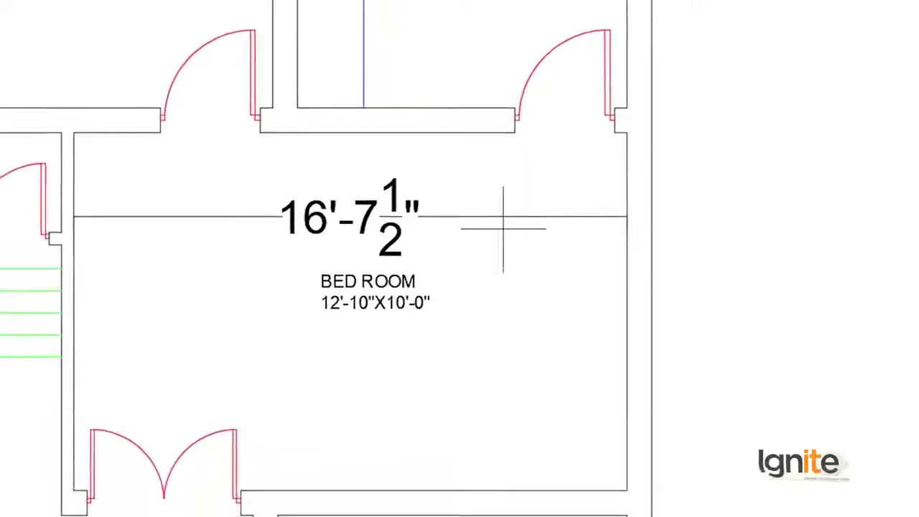
pyautogui.press('Return')
pyautogui.click(472, 117)
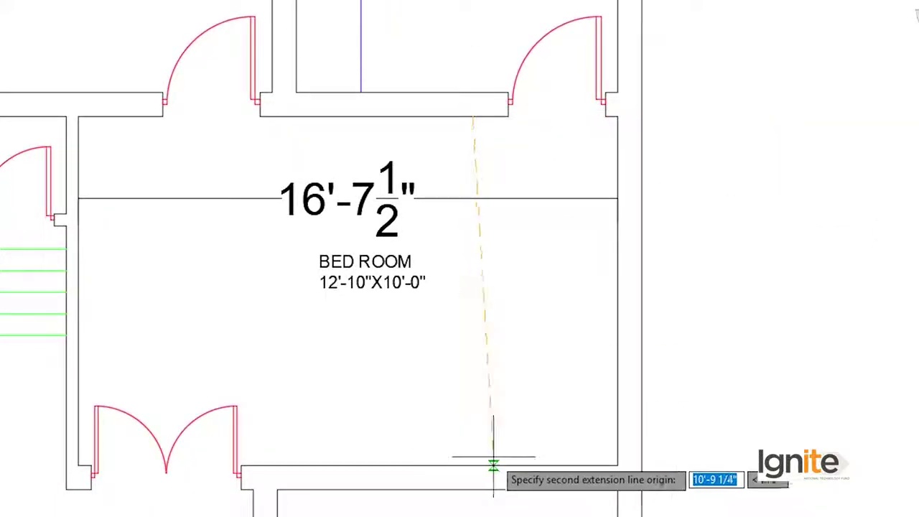
pyautogui.click(472, 467)
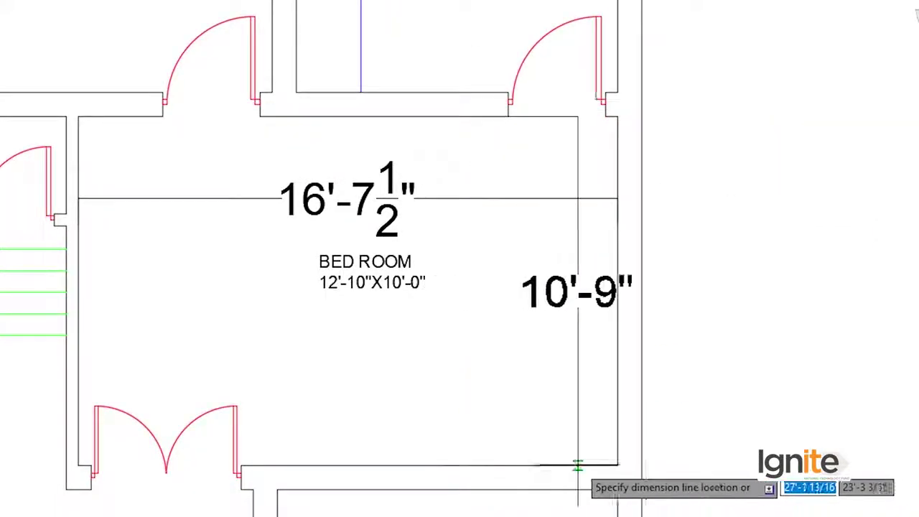
pyautogui.click(706, 448)
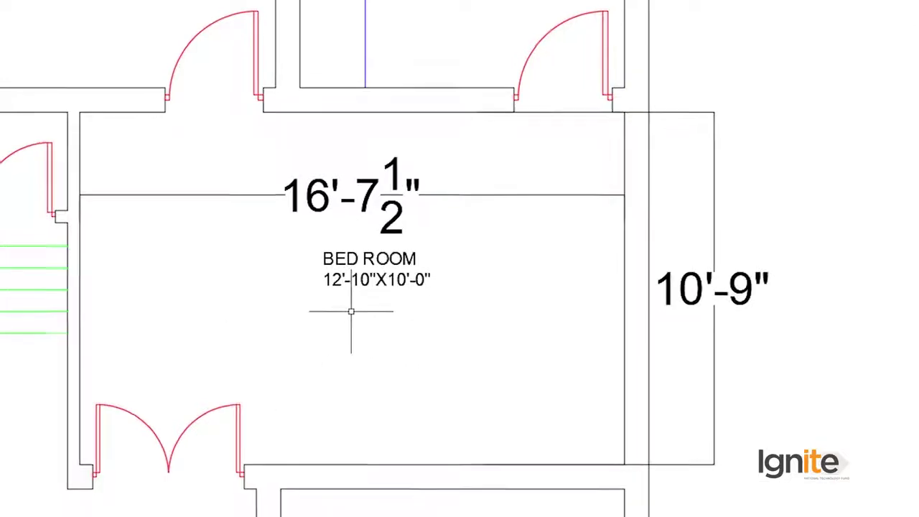
pyautogui.scroll(1, 409, 312)
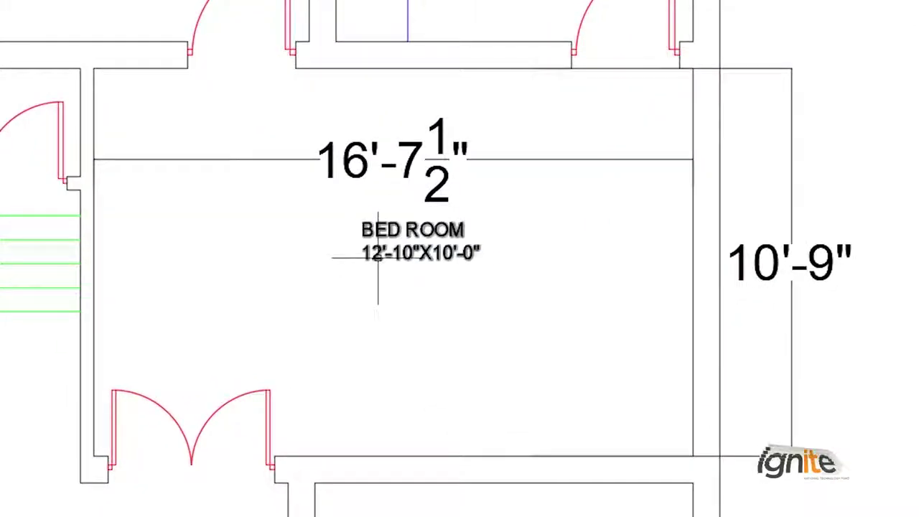
# Edit the room label to read LIVING ROOM with size 16'-71/2"X10'-9" on line two
pyautogui.doubleClick(380, 260)
pyautogui.moveTo(473, 81); pyautogui.dragTo(501, 23)
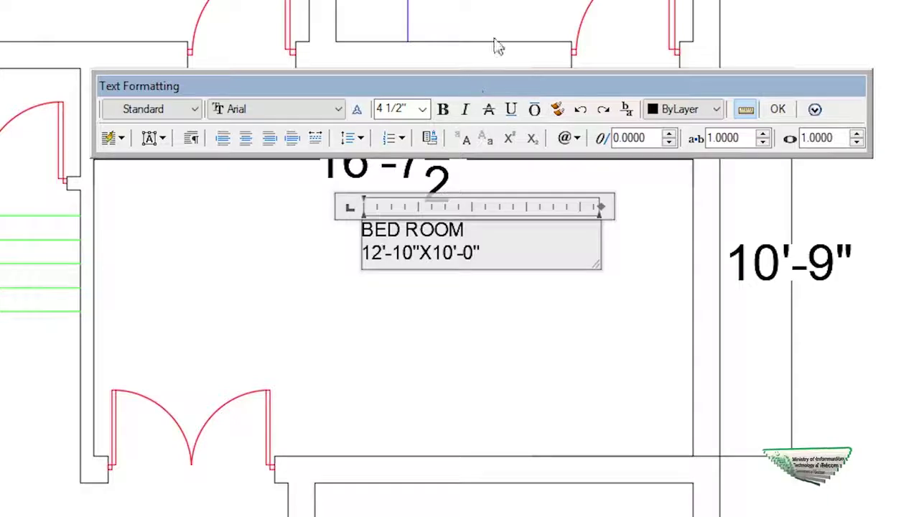
pyautogui.click(372, 256)
pyautogui.press('Delete')
pyautogui.write('6')
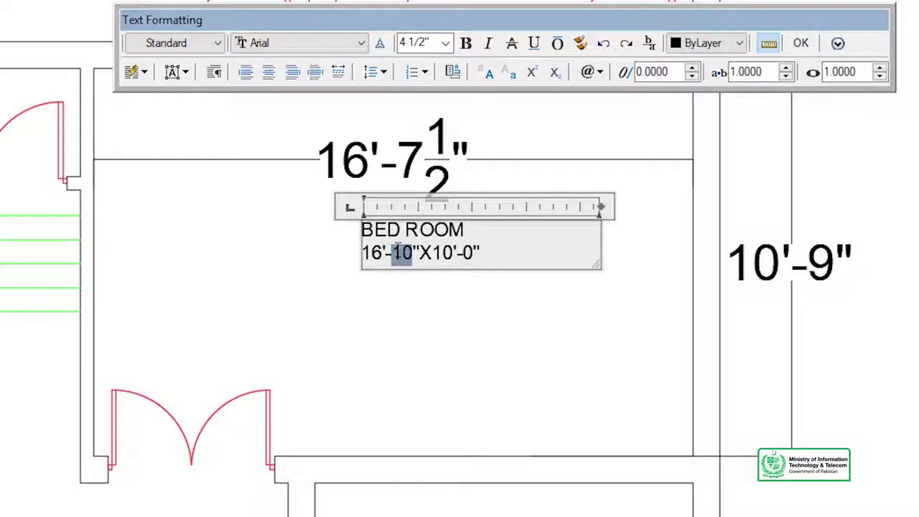
pyautogui.write('1/2')
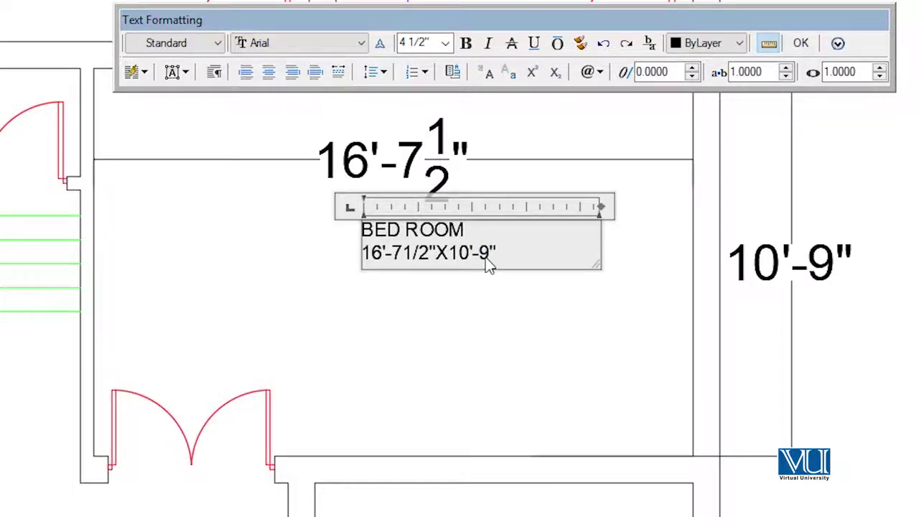
pyautogui.moveTo(500, 231); pyautogui.dragTo(373, 225)
pyautogui.moveTo(466, 236); pyautogui.dragTo(386, 244)
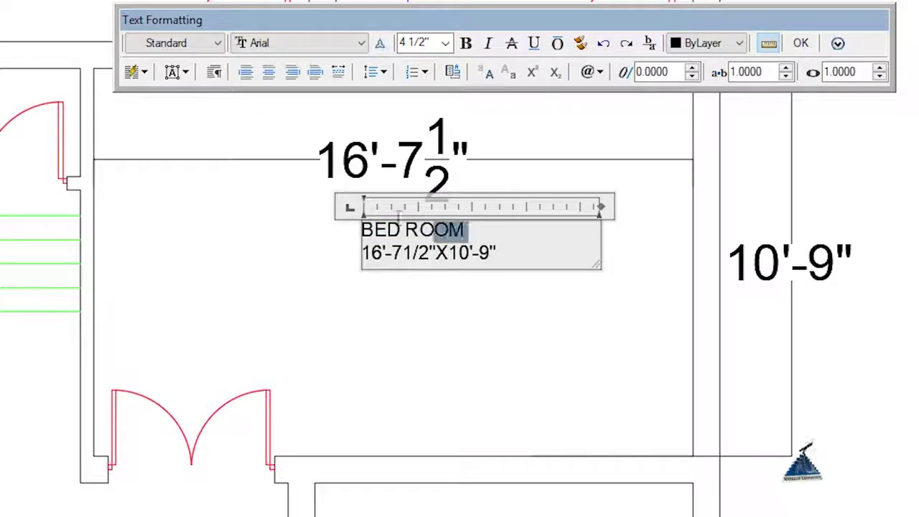
pyautogui.press('BackSpace')
pyautogui.write('LIVING ROOM')
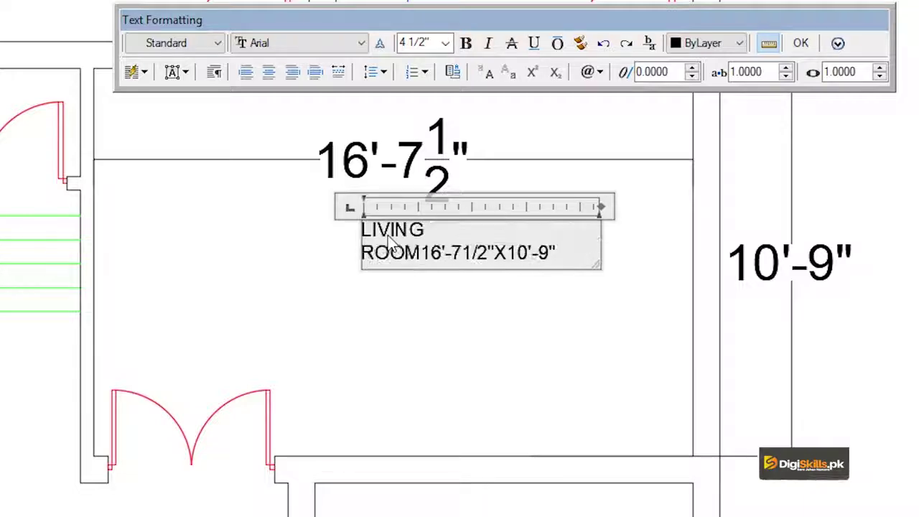
pyautogui.press('Return')
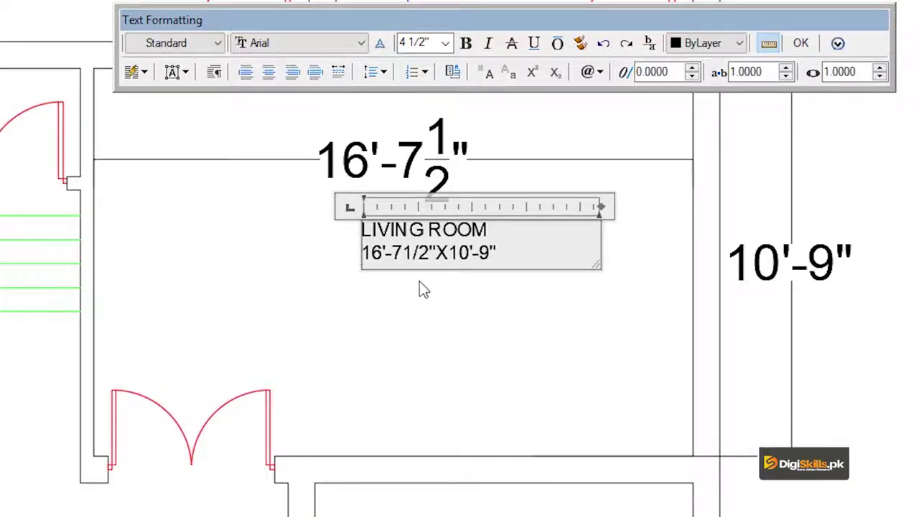
pyautogui.click(422, 290)
# Erase the temporary 16'-7 1/2" and 10'-9" dimensions
pyautogui.scroll(-2, 434, 236)
pyautogui.click(431, 180)
pyautogui.press('Delete')
pyautogui.click(659, 202)
pyautogui.press('Delete')
pyautogui.moveTo(466, 399); pyautogui.dragTo(568, 137, button='middle')
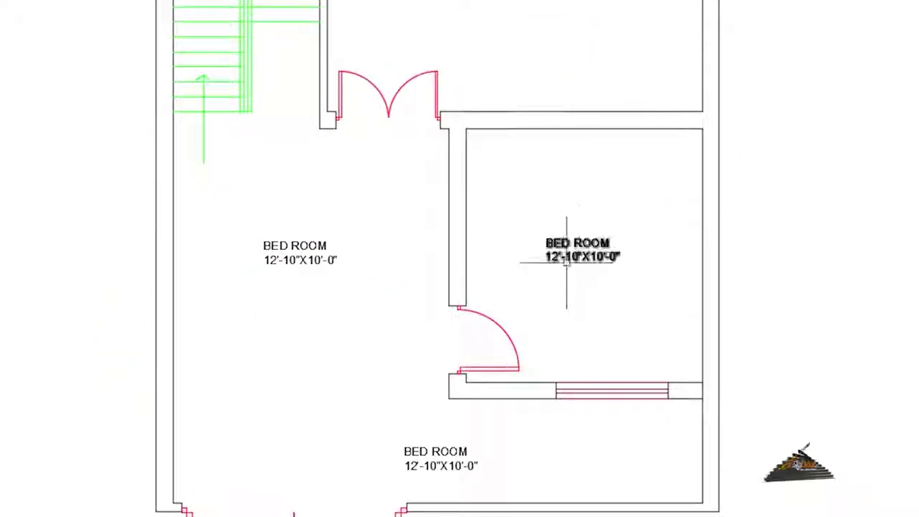
# Add a 10'-6" linear dimension across the room's width
pyautogui.scroll(3, 566, 262)
pyautogui.scroll(4, 576, 244)
pyautogui.scroll(-1, 588, 206)
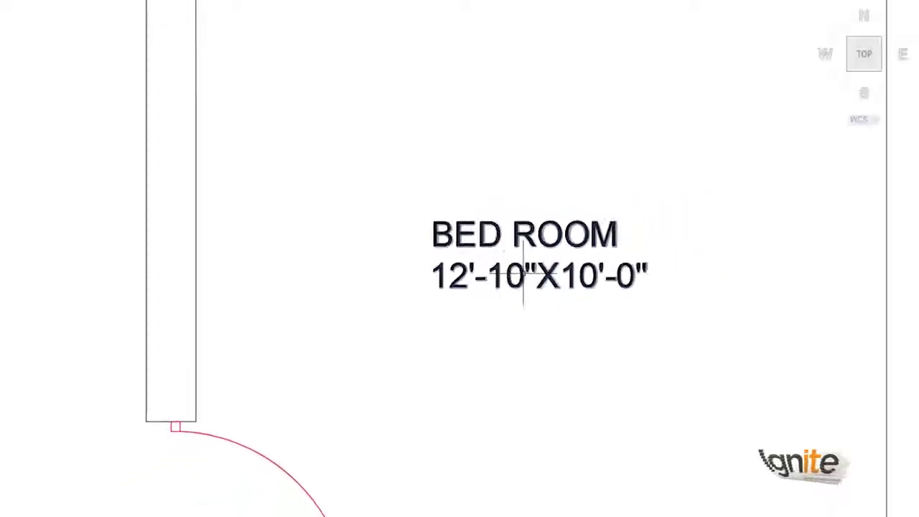
pyautogui.scroll(-2, 508, 230)
pyautogui.scroll(1, 383, 193)
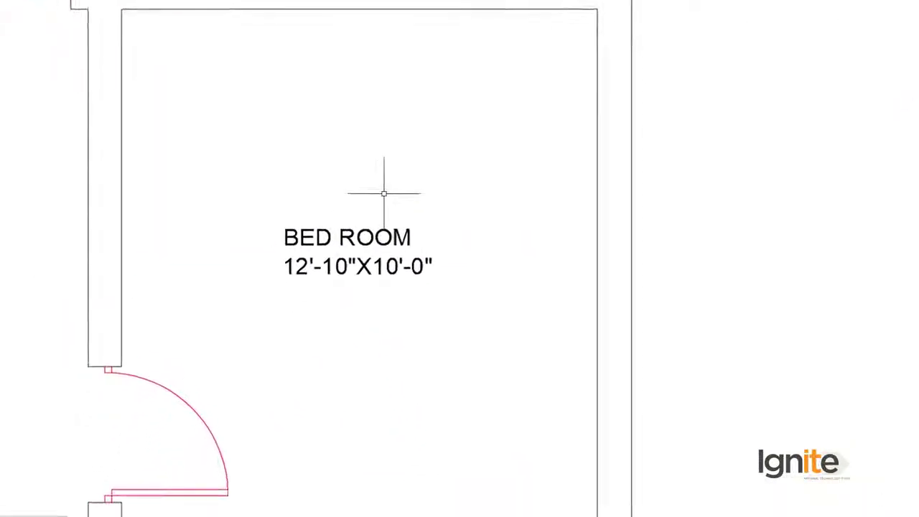
pyautogui.write('DL')
pyautogui.press('Return')
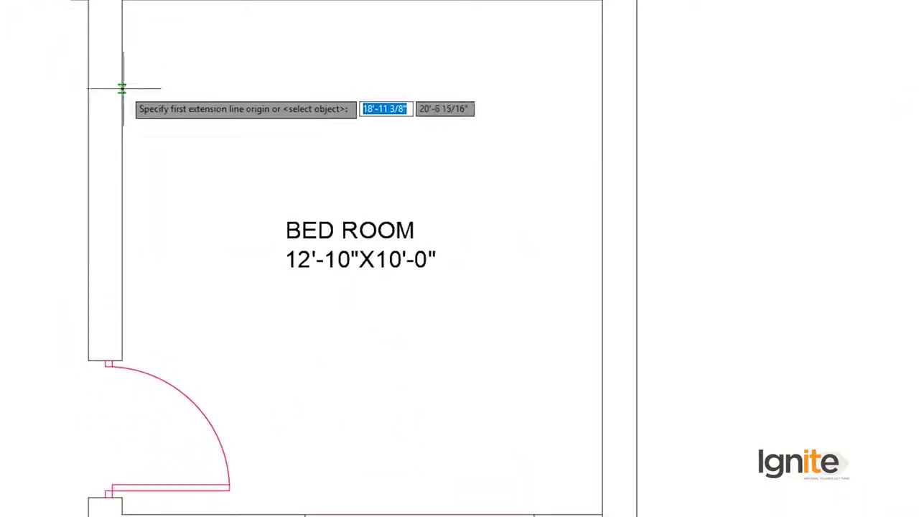
pyautogui.click(612, 91)
pyautogui.click(598, 88)
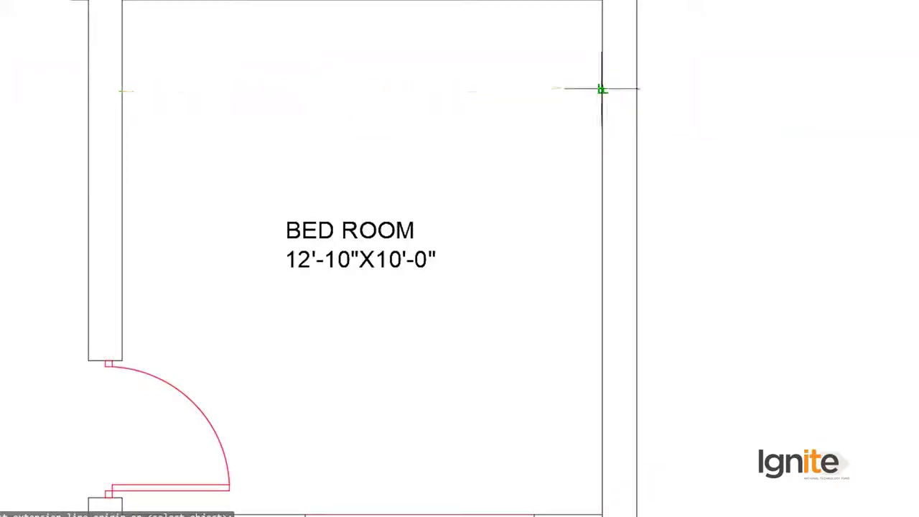
pyautogui.click(599, 89)
pyautogui.scroll(-2, 599, 88)
# Add an 11'-3" linear dimension along the room's right wall for its depth
pyautogui.write('D')
pyautogui.press('Escape')
pyautogui.press('Return')
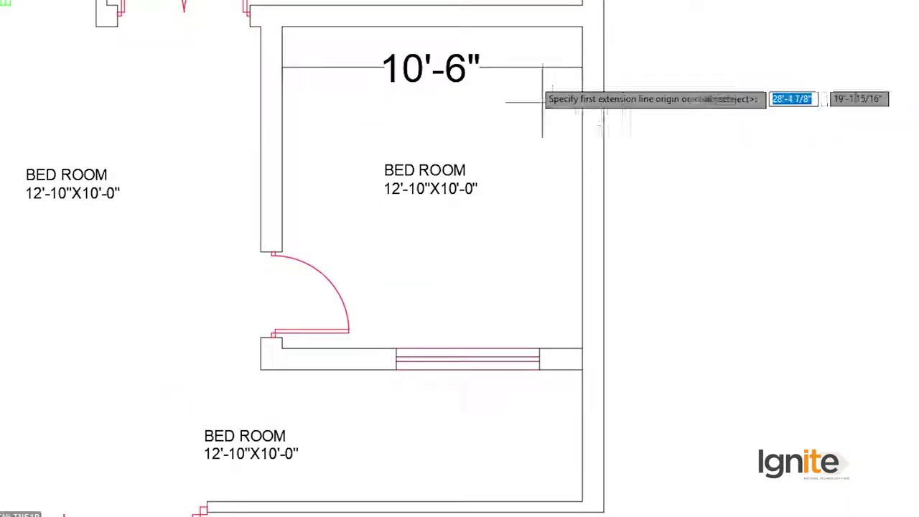
pyautogui.scroll(1, 552, 122)
pyautogui.click(460, 65)
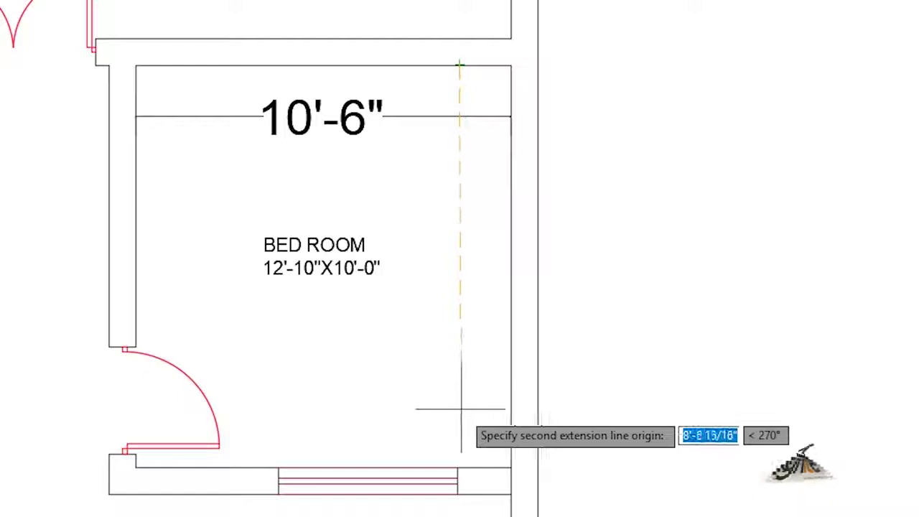
pyautogui.click(462, 467)
pyautogui.click(617, 373)
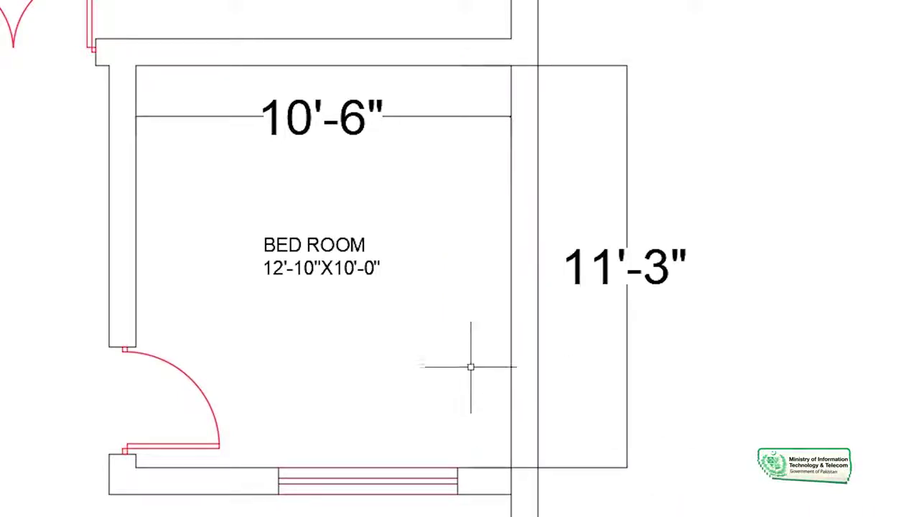
pyautogui.scroll(2, 328, 309)
pyautogui.click(290, 317)
pyautogui.click(277, 329)
# Change the BED ROOM label's size to 10'-6"X11'-3"
pyautogui.doubleClick(268, 335)
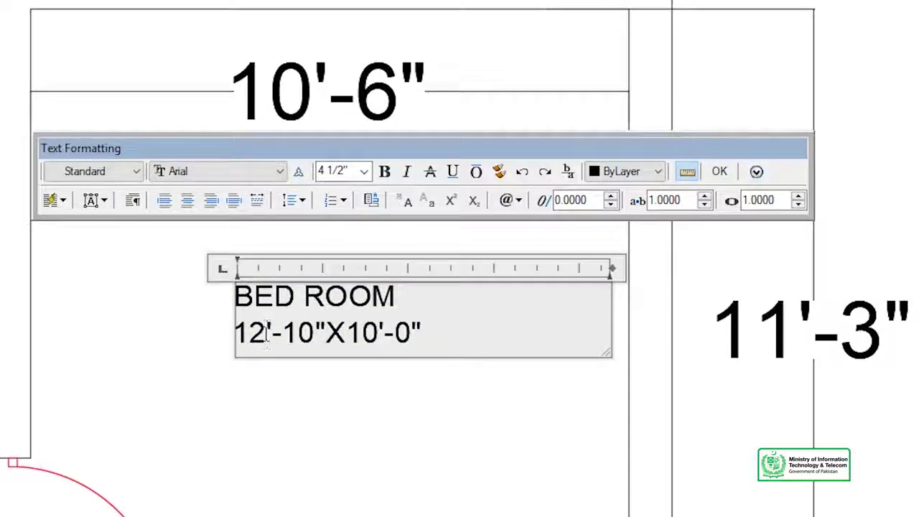
pyautogui.press('BackSpace')
pyautogui.write("0'-")
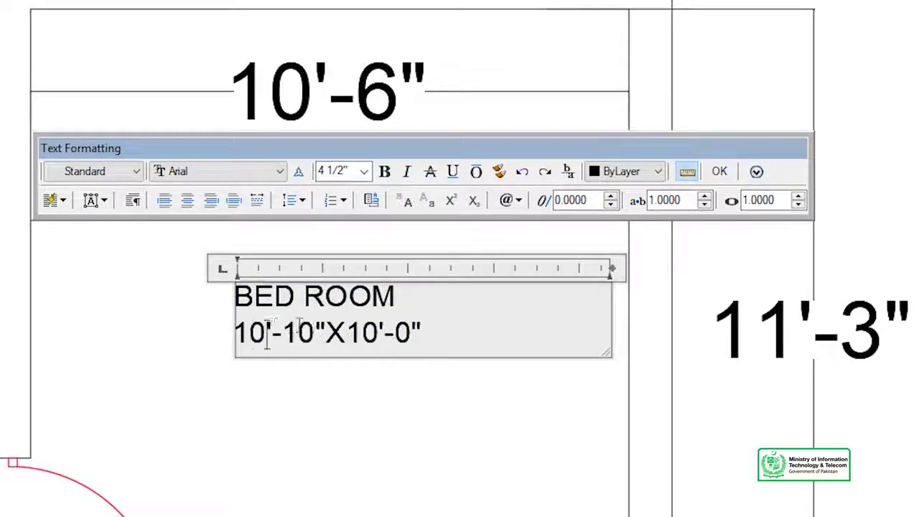
pyautogui.write('6')
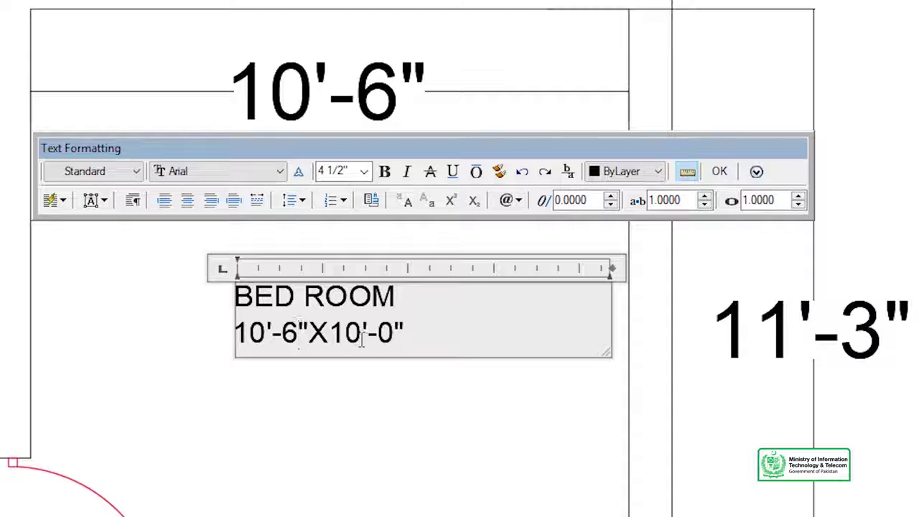
pyautogui.press('BackSpace')
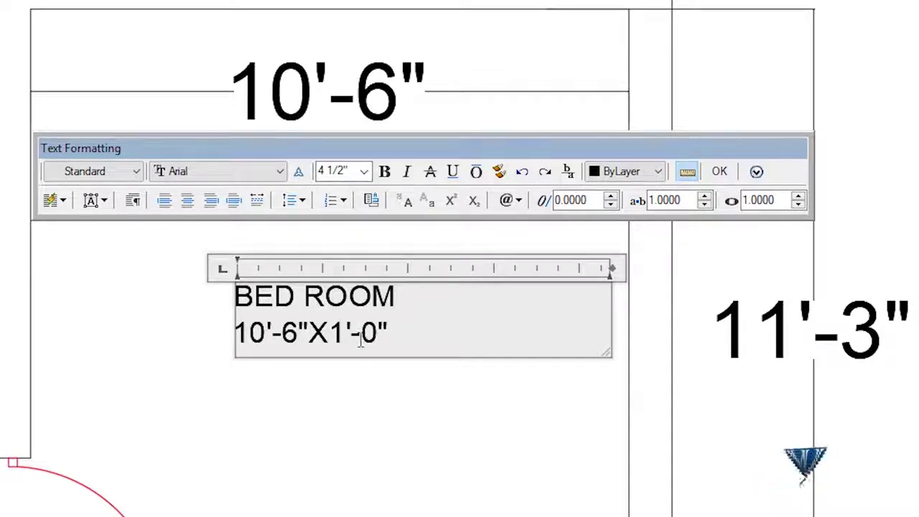
pyautogui.write('1')
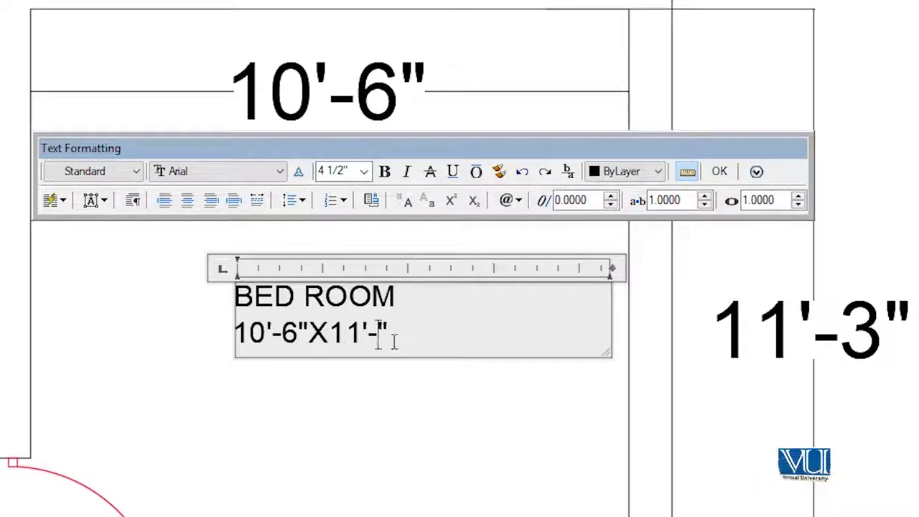
pyautogui.write('3')
# Replace the BED ROOM name with DRAWING ROOM, size on its own line
pyautogui.moveTo(415, 300); pyautogui.dragTo(231, 302)
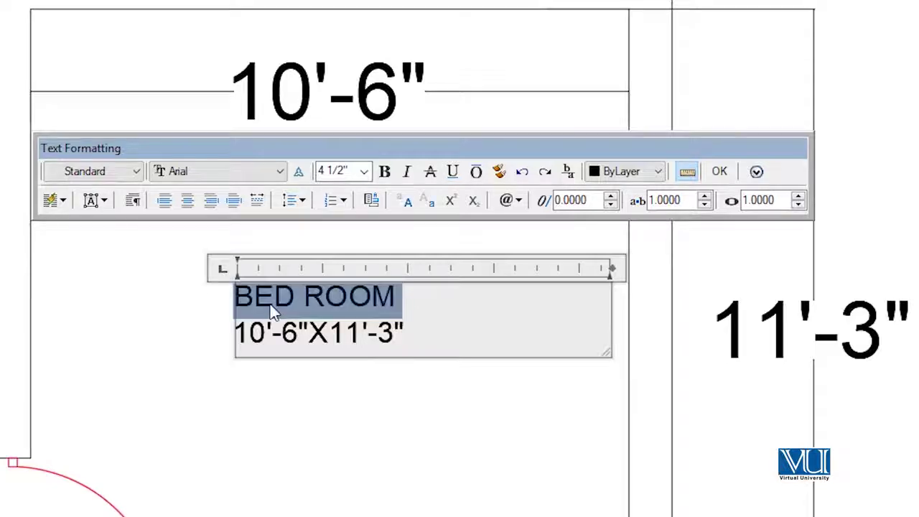
pyautogui.write('dRAWING10\'-6"X11\'-3')
pyautogui.click(237, 298)
pyautogui.press('Delete')
pyautogui.write('D')
pyautogui.click(378, 298)
pyautogui.write('ROOM')
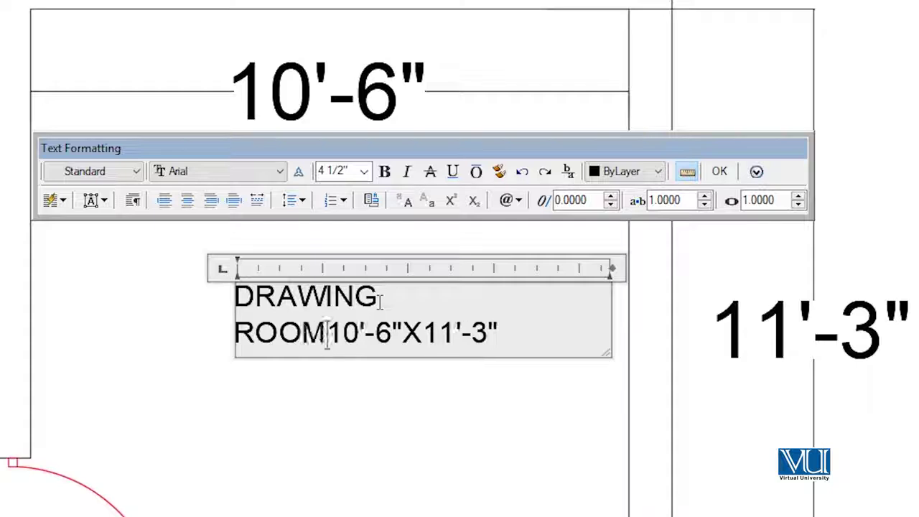
pyautogui.press('Return')
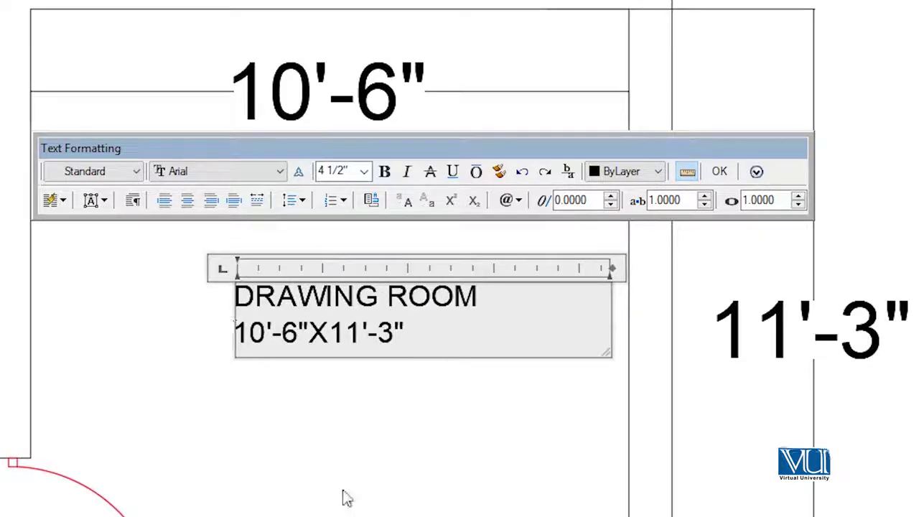
pyautogui.click(344, 495)
# Delete the 10'-6" width and 11'-3" depth dimensions
pyautogui.scroll(-2, 338, 426)
pyautogui.moveTo(360, 215); pyautogui.dragTo(360, 108, button='middle')
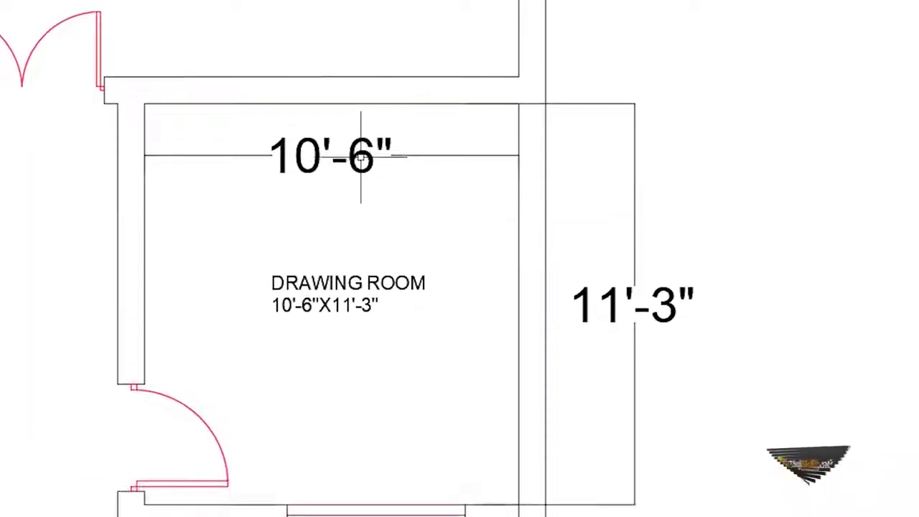
pyautogui.click(360, 108)
pyautogui.press('Delete')
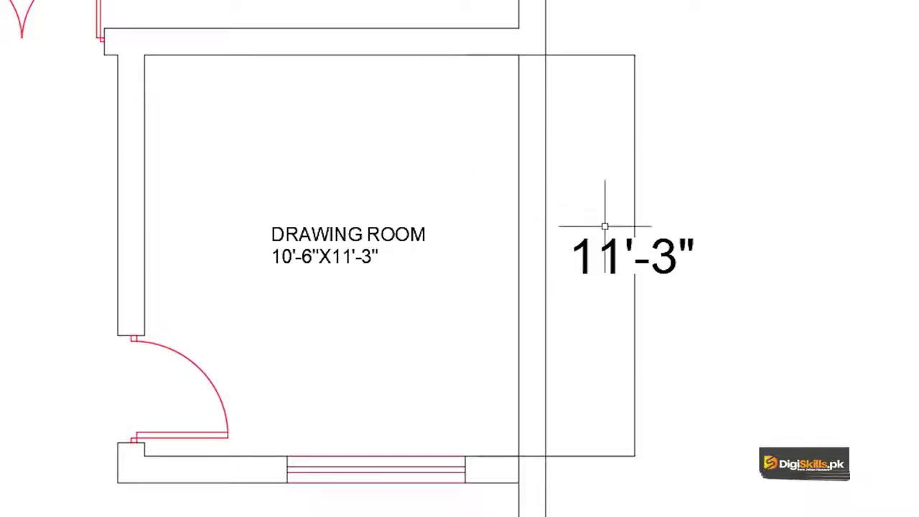
pyautogui.click(618, 220)
pyautogui.press('Delete')
pyautogui.moveTo(17, 287)
pyautogui.mouseDown(button='middle')
pyautogui.moveTo(97, 195)
pyautogui.moveTo(426, 226)
pyautogui.moveTo(443, 214)
pyautogui.mouseUp(button='middle')
pyautogui.scroll(-1, 326, 211)
# Add a 12' vertical dimension along the bed room's wall beside the drawing room
pyautogui.scroll(-1, 427, 226)
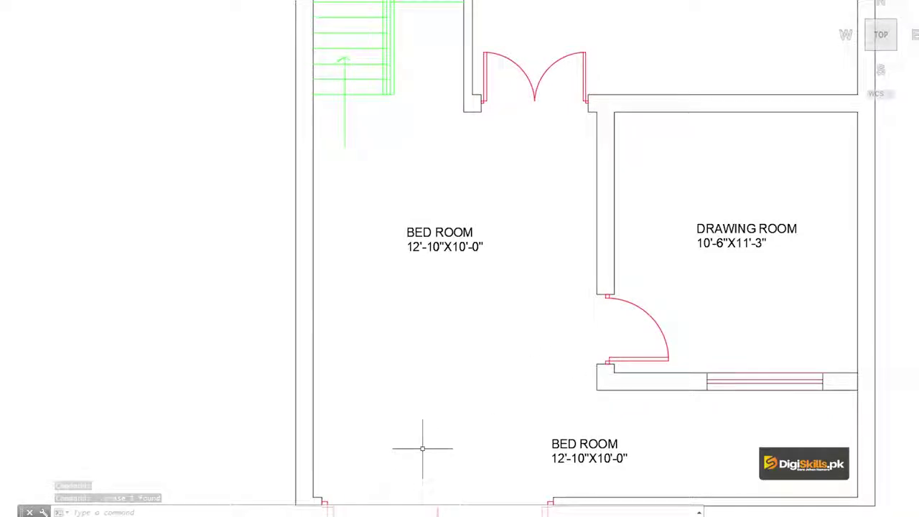
pyautogui.moveTo(422, 449); pyautogui.dragTo(387, 390, button='middle')
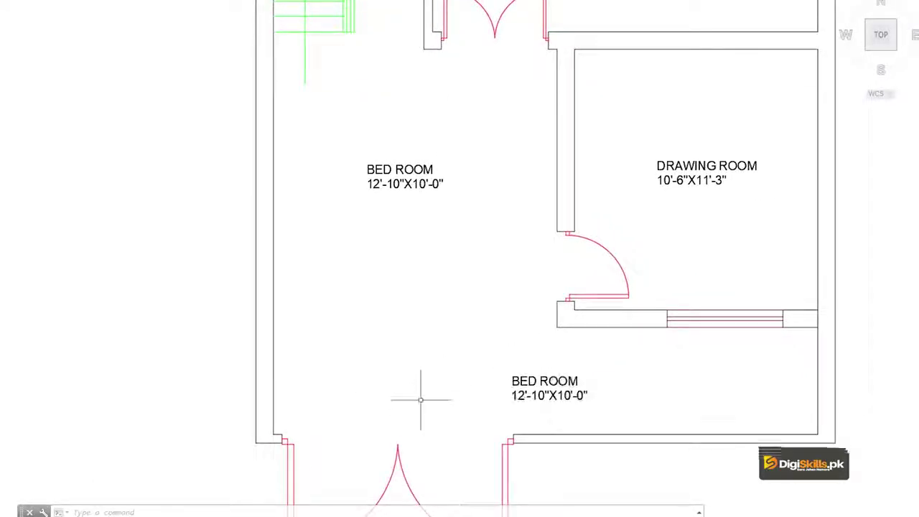
pyautogui.moveTo(540, 326); pyautogui.dragTo(559, 367, button='middle')
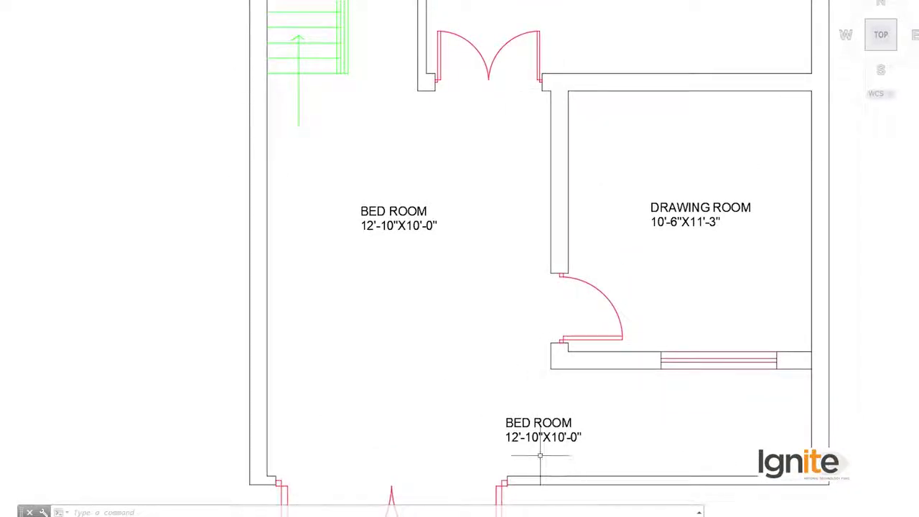
pyautogui.scroll(3, 540, 454)
pyautogui.write('d')
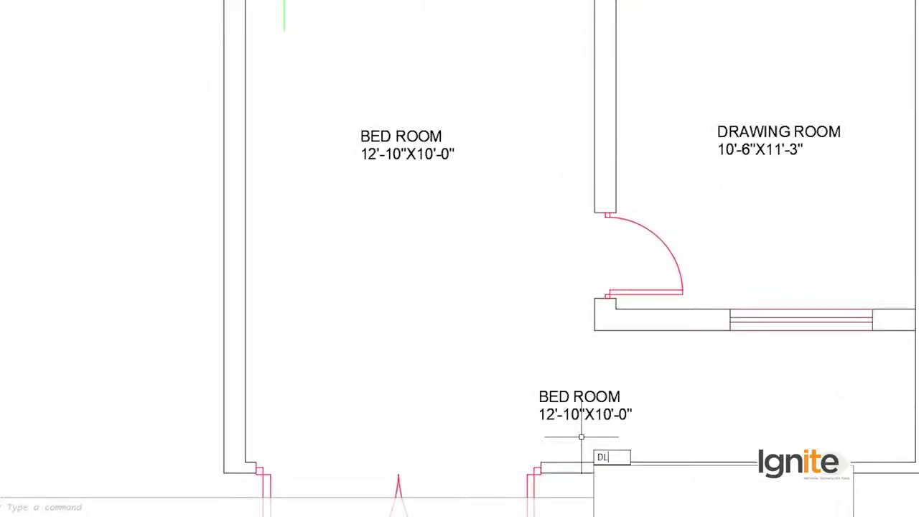
pyautogui.write('li')
pyautogui.press('Return')
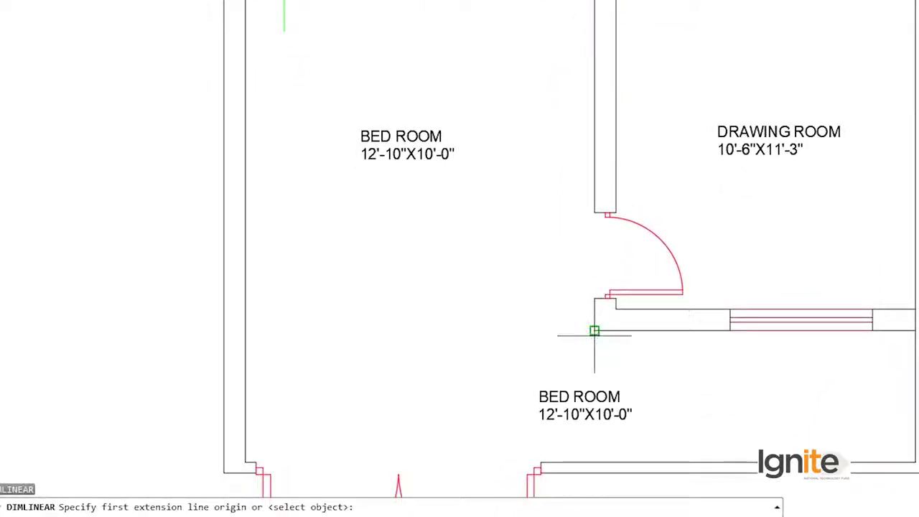
pyautogui.click(595, 328)
pyautogui.moveTo(595, 28); pyautogui.dragTo(595, 131, button='middle')
pyautogui.click(594, 109)
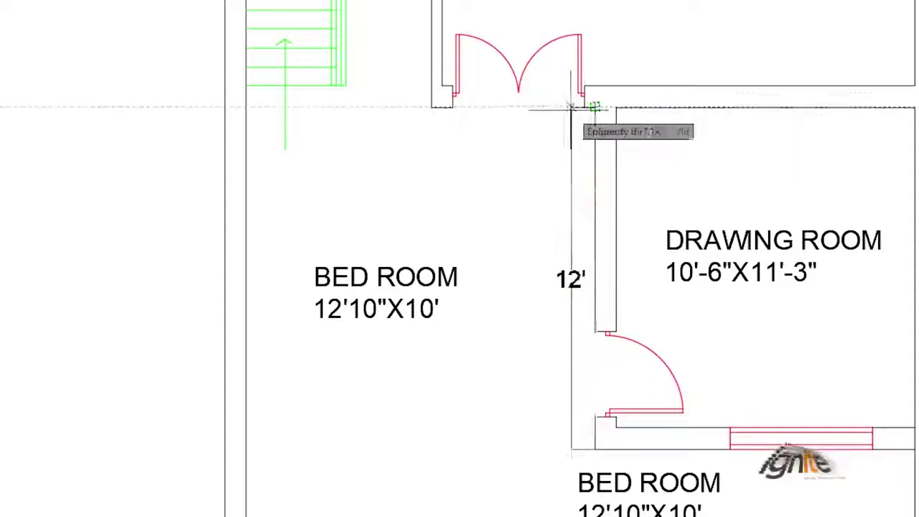
pyautogui.click(542, 114)
# Add a 12'-3" horizontal width dimension to the same bed room
pyautogui.write('dli')
pyautogui.press('Return')
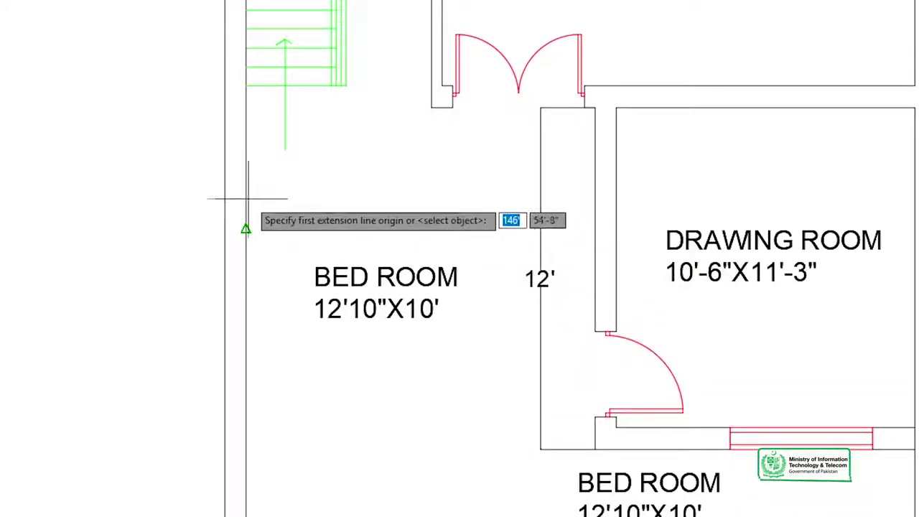
pyautogui.click(594, 227)
pyautogui.click(533, 228)
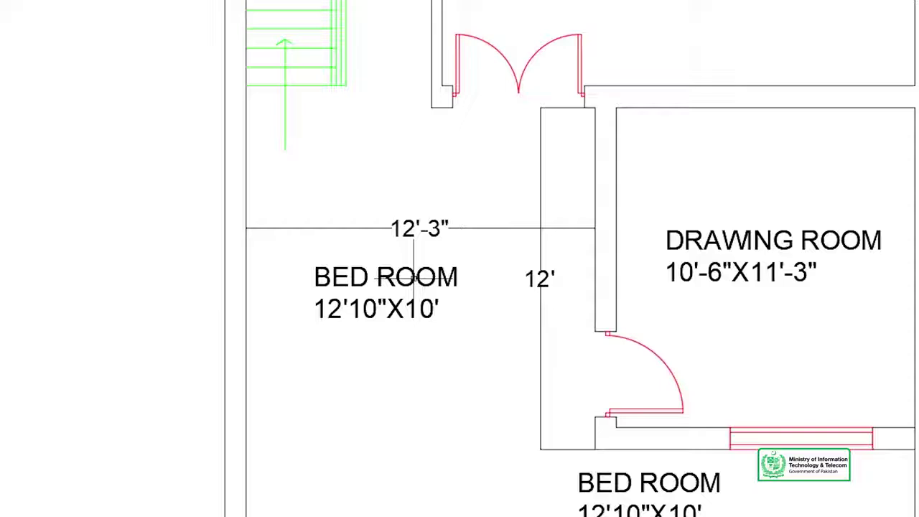
# Rewrite the BED ROOM label as CAR PORCH with size 12'3"X12'0"
pyautogui.doubleClick(414, 277)
pyautogui.press('BackSpace')
pyautogui.press('BackSpace')
pyautogui.write('3')
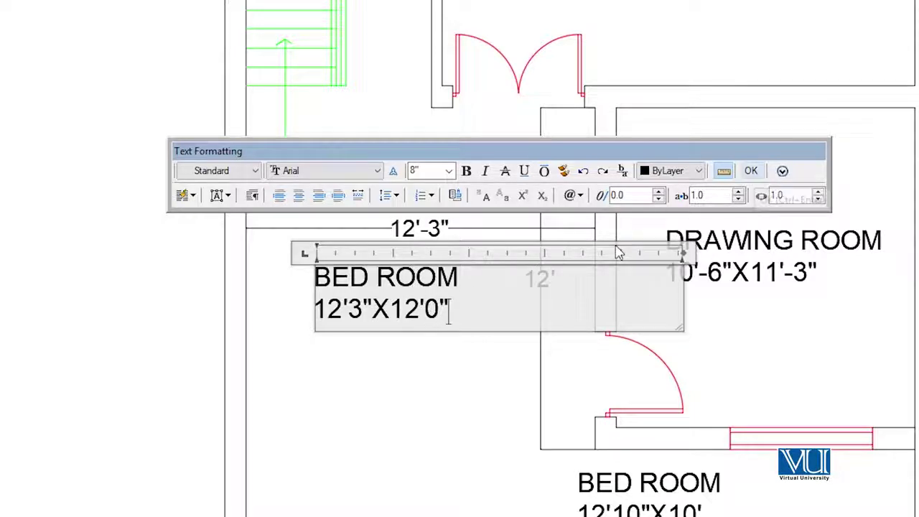
pyautogui.press('BackSpace')
pyautogui.press('BackSpace')
pyautogui.press('BackSpace')
pyautogui.press('BackSpace')
pyautogui.press('BackSpace')
pyautogui.press('BackSpace')
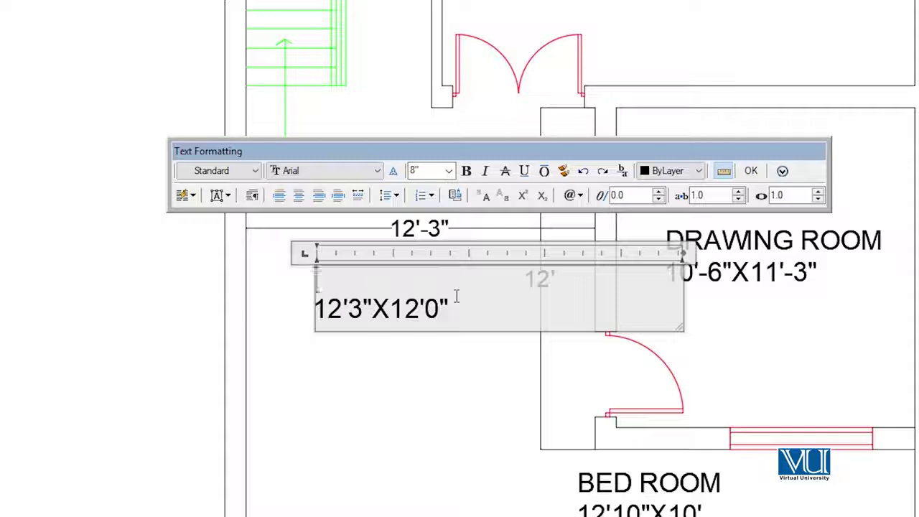
pyautogui.click(750, 170)
pyautogui.click(420, 229)
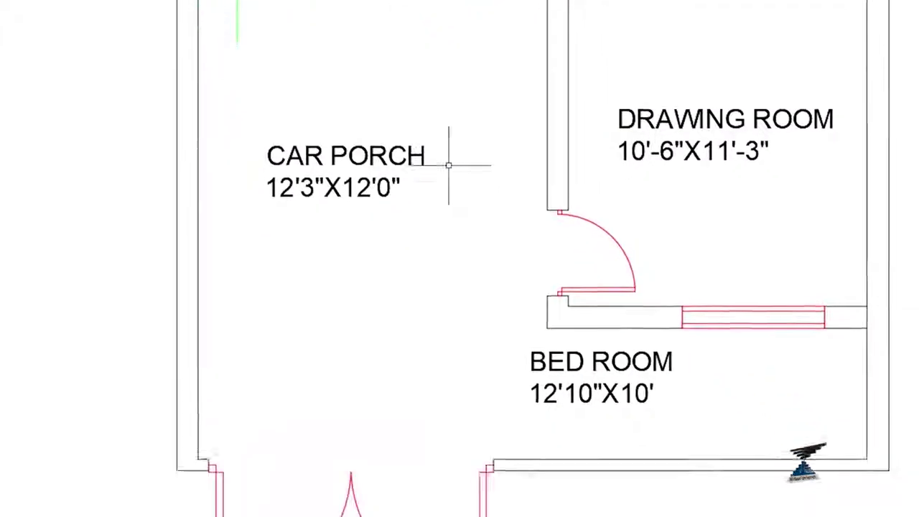
# Replace the copied label's BED ROOM name and size with the single line LAWN 5' WIDE
pyautogui.moveTo(391, 242); pyautogui.dragTo(250, 242)
pyautogui.write('LAW')
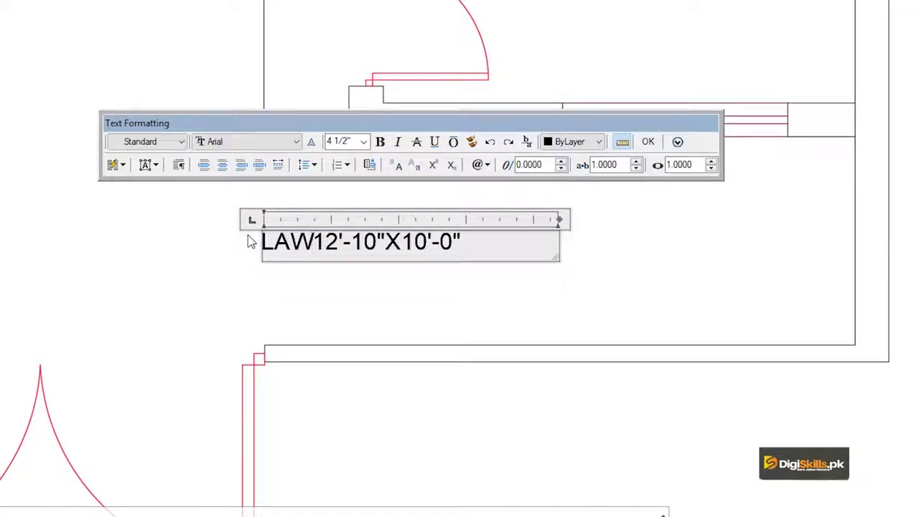
pyautogui.write('N')
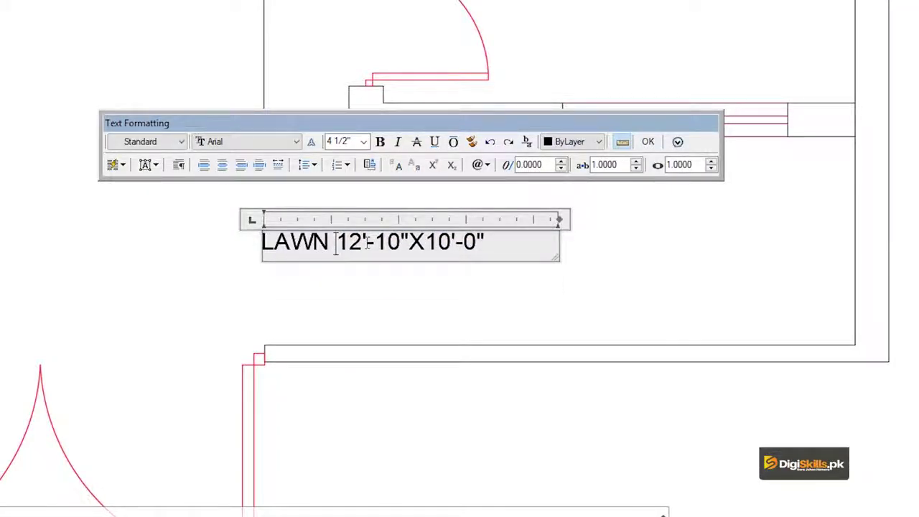
pyautogui.moveTo(499, 241); pyautogui.dragTo(345, 250)
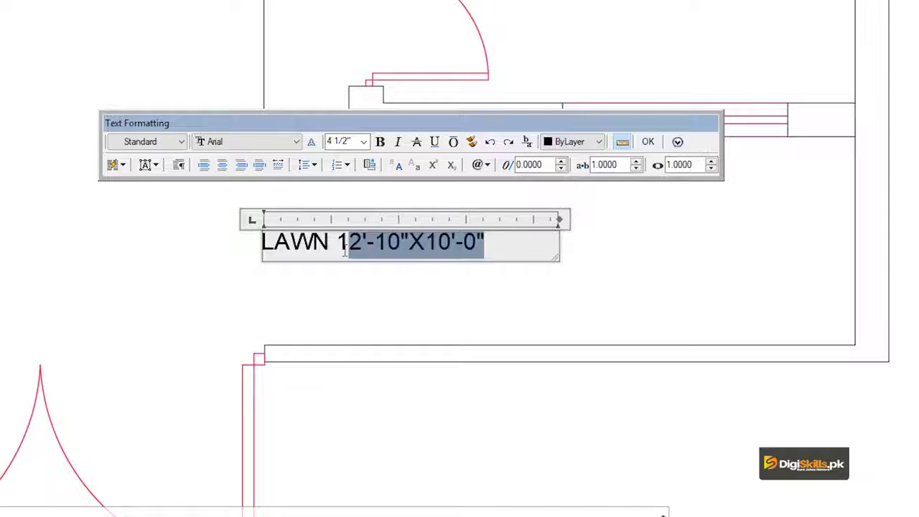
pyautogui.press('Delete')
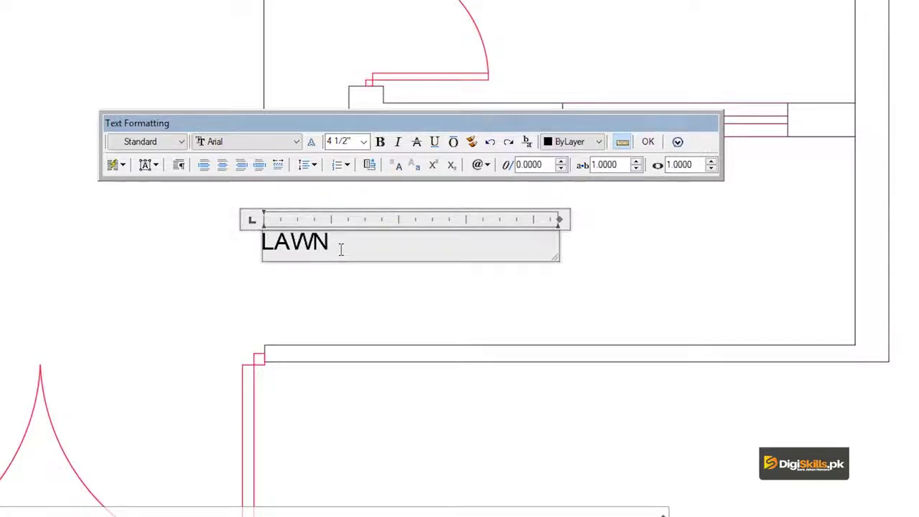
pyautogui.write("5' WIDE")
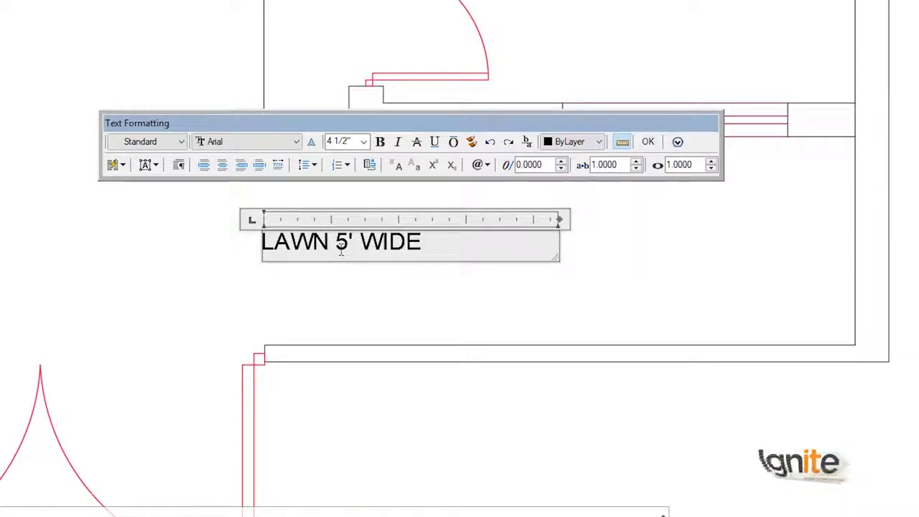
pyautogui.click(449, 296)
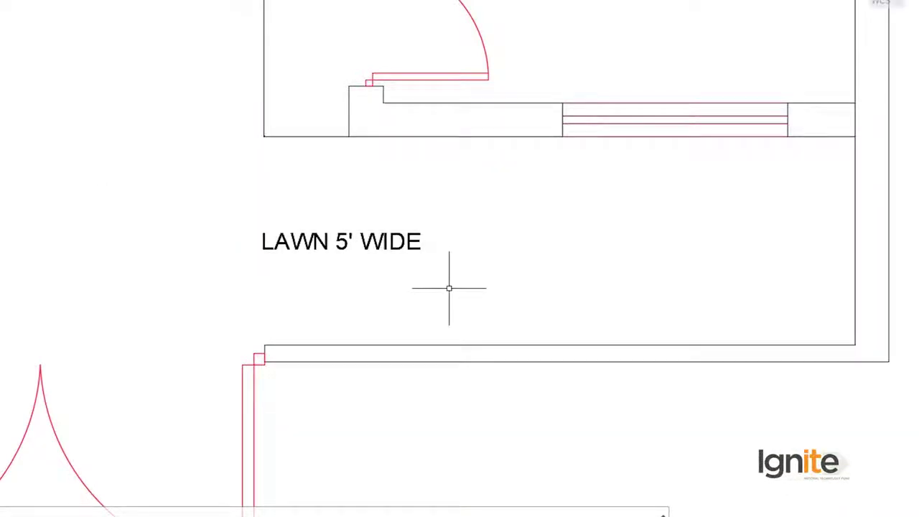
pyautogui.scroll(-5, 449, 288)
pyautogui.scroll(3, 266, 164)
pyautogui.scroll(2, 246, 236)
pyautogui.scroll(3, 267, 289)
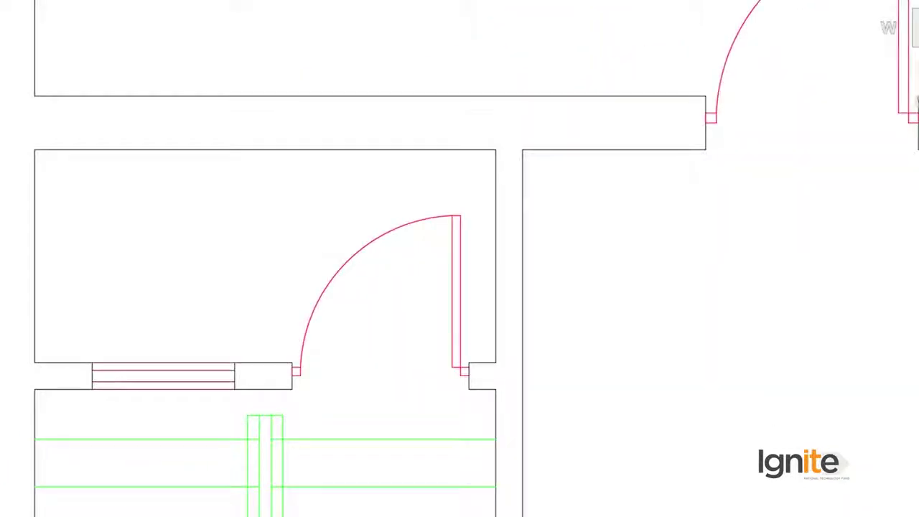
# Copy the LIVING ROOM label and paste it into the small room above the stairs
pyautogui.scroll(-4, 301, 194)
pyautogui.click(655, 308)
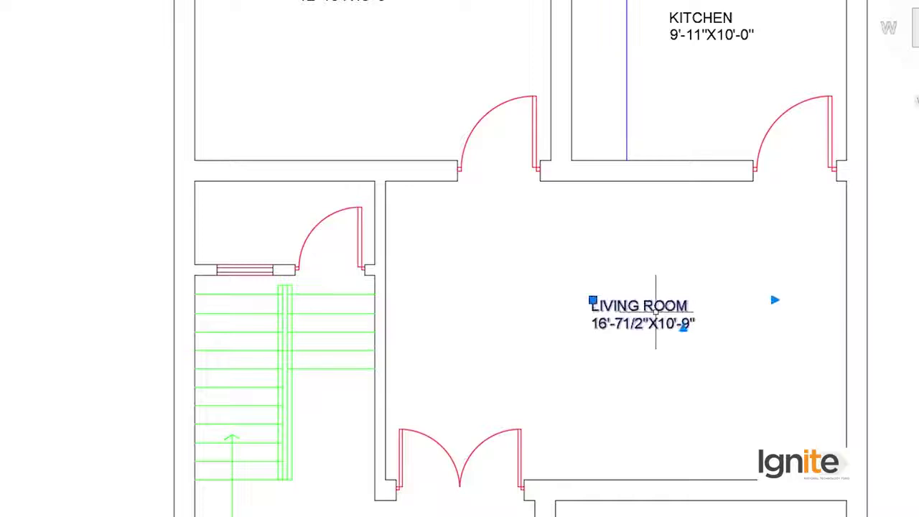
pyautogui.hotkey('ctrl', 'c')
pyautogui.hotkey('ctrl', 'v')
pyautogui.scroll(2, 201, 248)
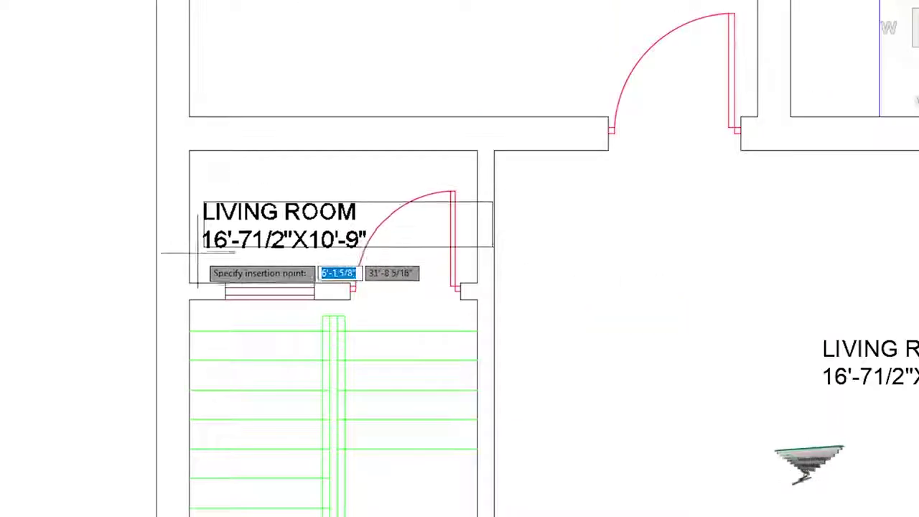
pyautogui.click(206, 274)
pyautogui.scroll(2, 305, 262)
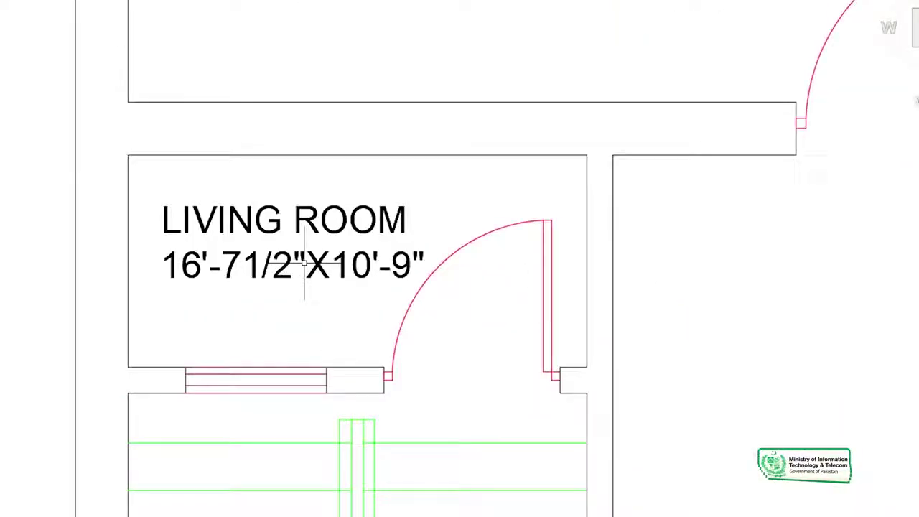
# Add linear dimensions across the small room's walls, measuring 3' and 6'-6"
pyautogui.write('DLI')
pyautogui.press('Return')
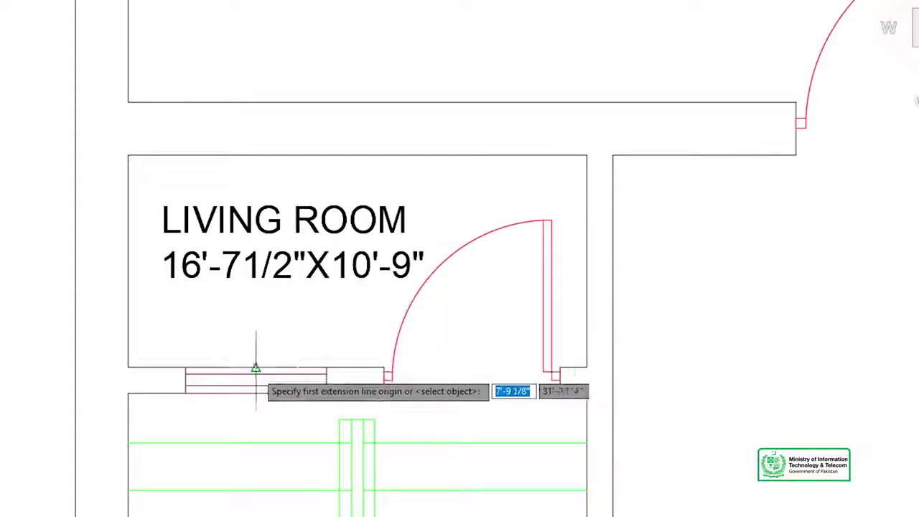
pyautogui.click(255, 373)
pyautogui.click(255, 155)
pyautogui.click(300, 155)
pyautogui.press('Return')
pyautogui.click(128, 181)
pyautogui.click(578, 182)
pyautogui.click(595, 118)
pyautogui.scroll(2, 325, 266)
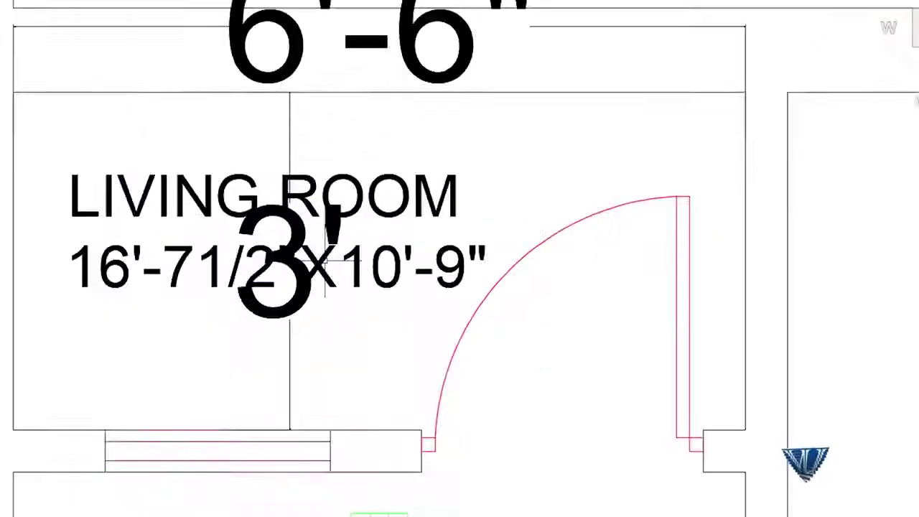
pyautogui.click(166, 229)
pyautogui.click(168, 222)
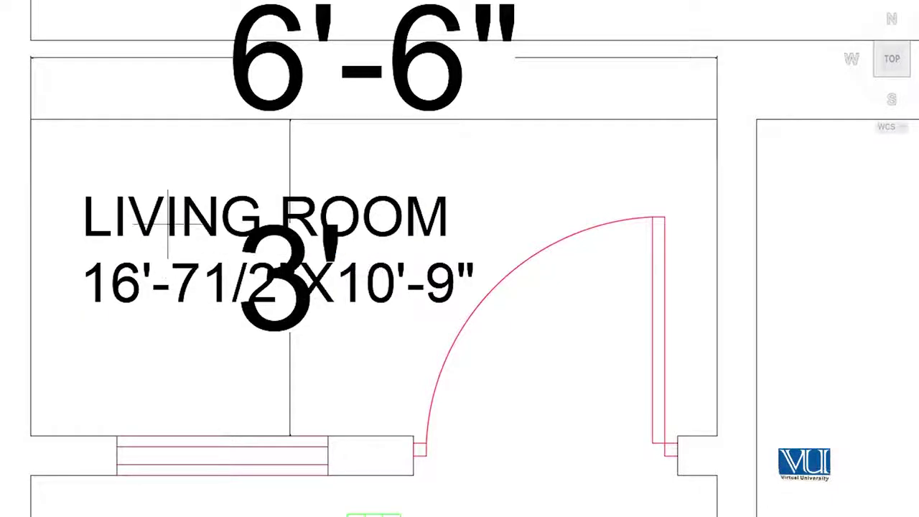
# Change the copied label's name from LIVING ROOM to POWDER
pyautogui.doubleClick(179, 228)
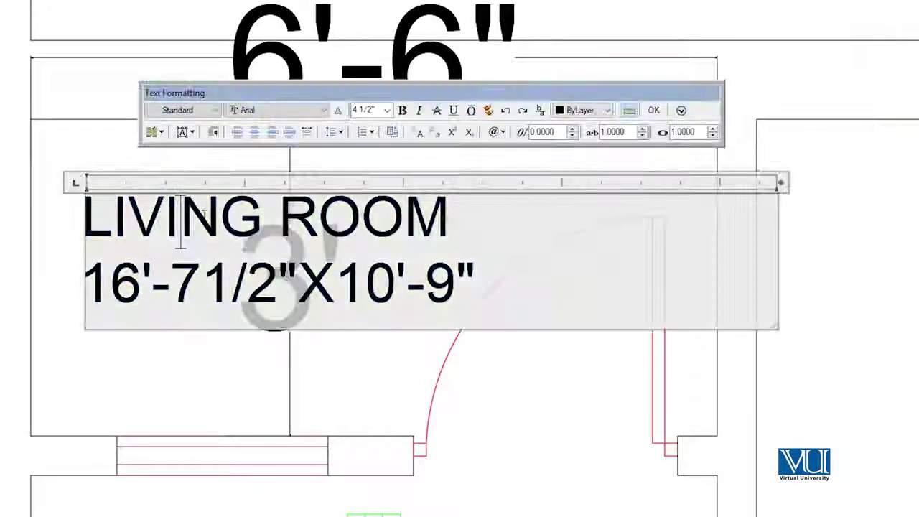
pyautogui.moveTo(263, 223); pyautogui.dragTo(91, 224)
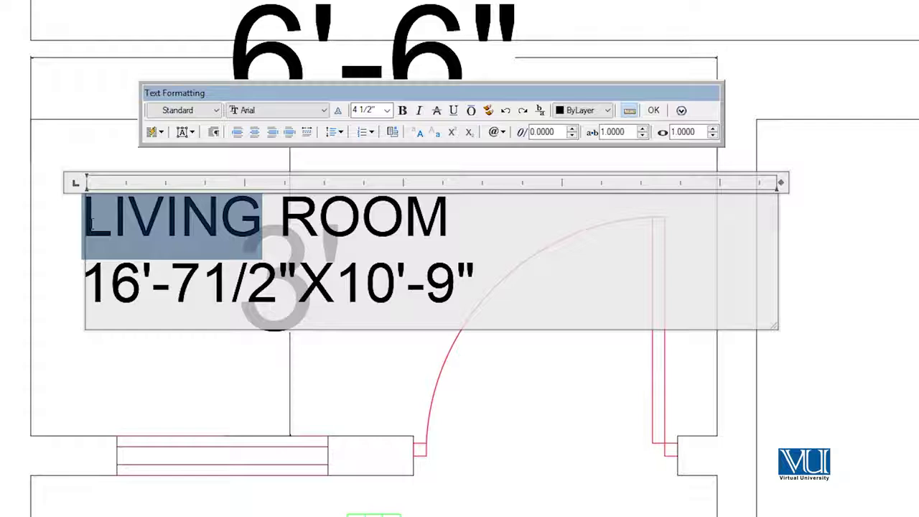
pyautogui.write('POWDER')
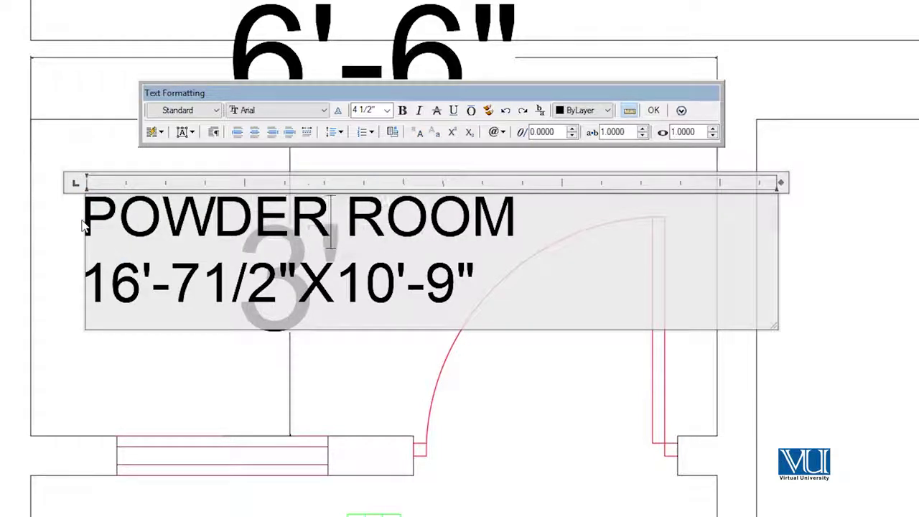
pyautogui.moveTo(533, 226); pyautogui.dragTo(361, 229)
pyautogui.press('Delete')
pyautogui.press('Delete')
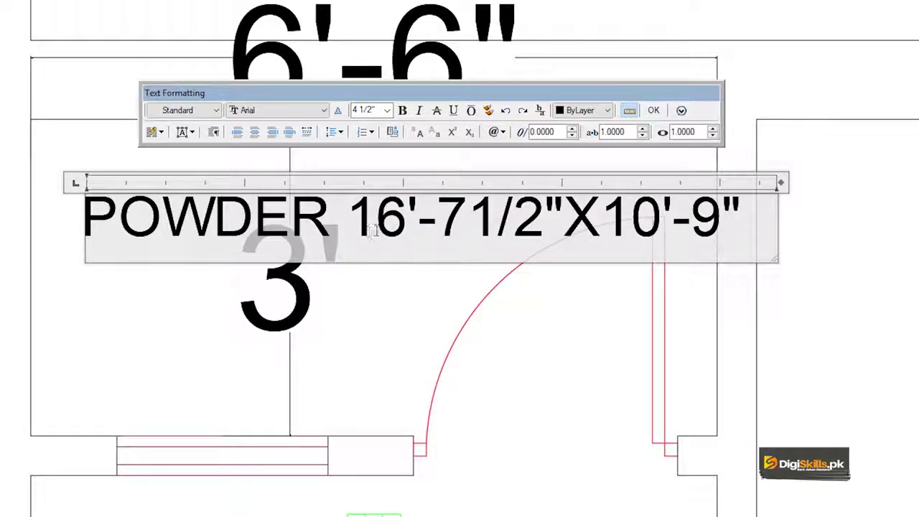
# Change the label's size to 6'-6"X3'-0" on its own line
pyautogui.press('Delete')
pyautogui.moveTo(515, 235); pyautogui.dragTo(417, 234)
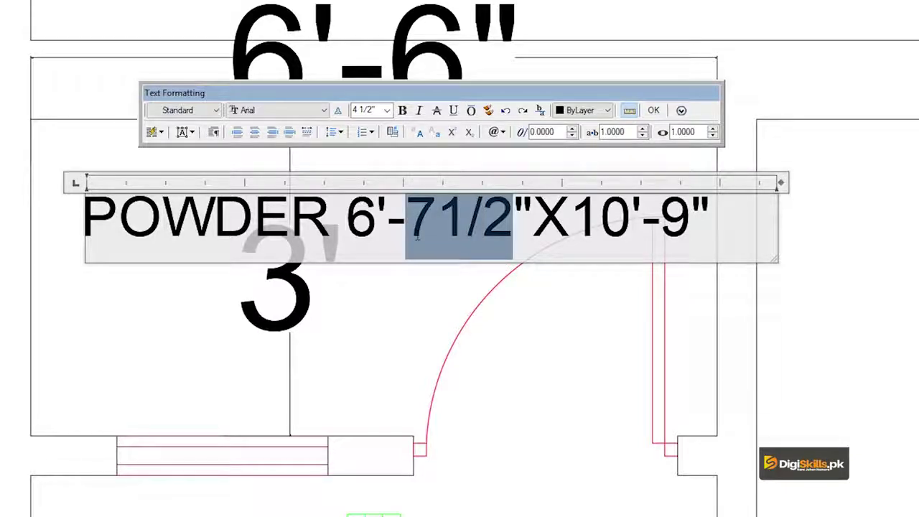
pyautogui.write('6')
pyautogui.moveTo(615, 237); pyautogui.dragTo(504, 228)
pyautogui.write('3')
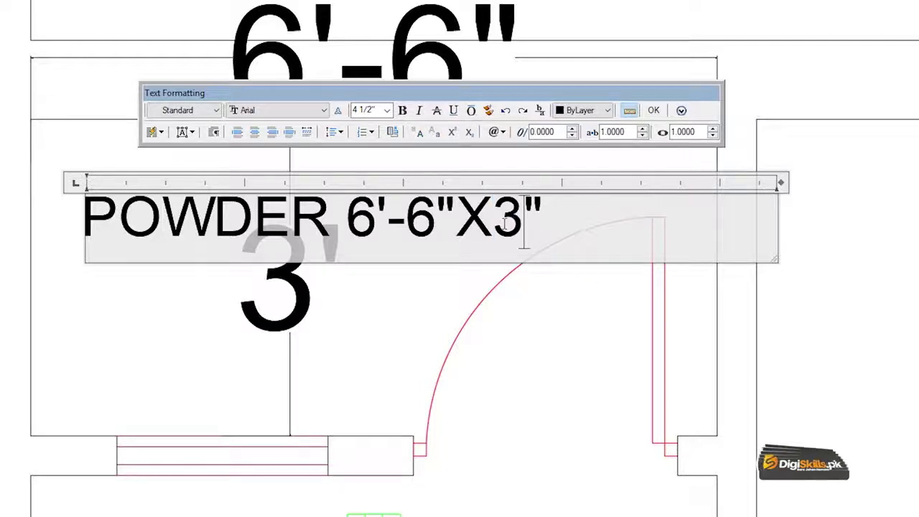
pyautogui.write('-0')
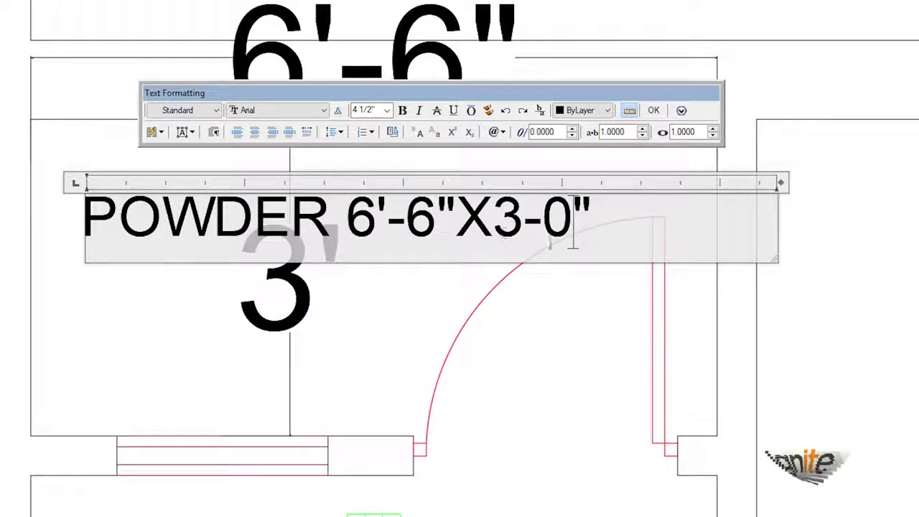
pyautogui.click(523, 219)
pyautogui.write("'")
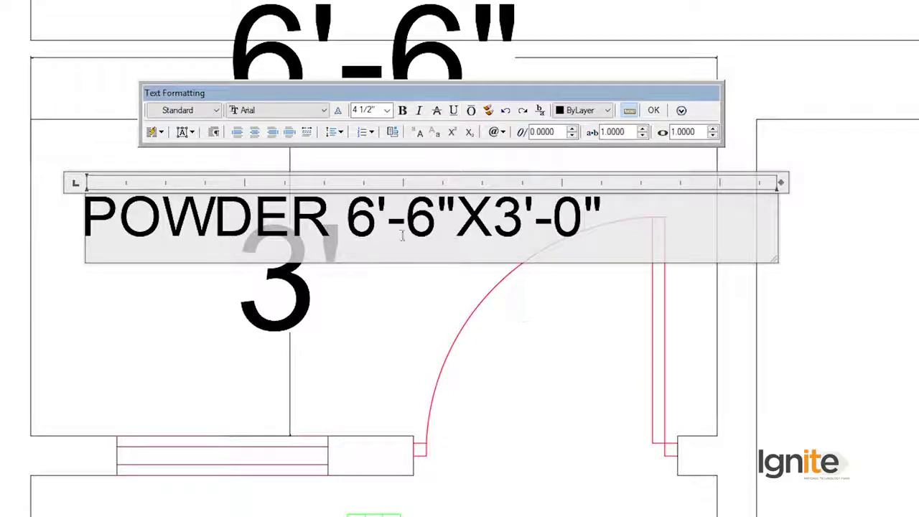
pyautogui.click(346, 215)
pyautogui.press('Return')
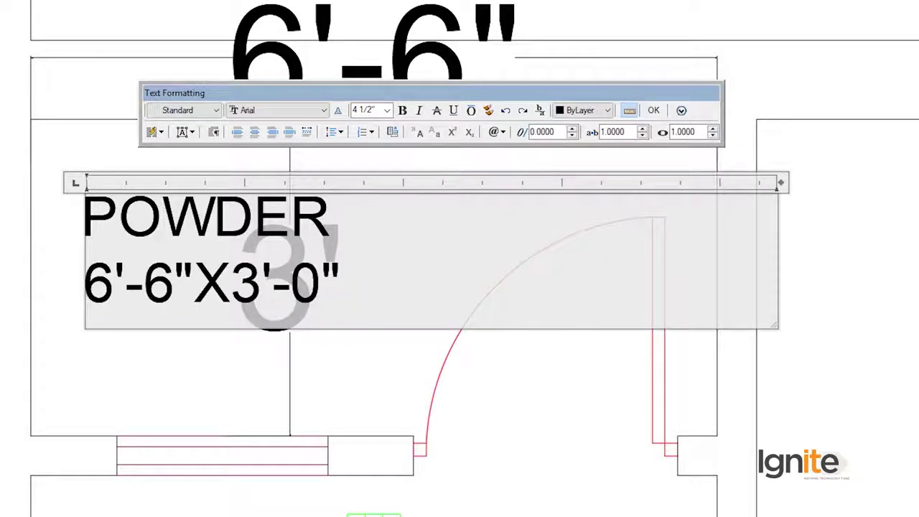
pyautogui.click(264, 112)
# Erase the temporary 6'-6" and 3' measuring dimensions
pyautogui.click(318, 74)
pyautogui.click(285, 73)
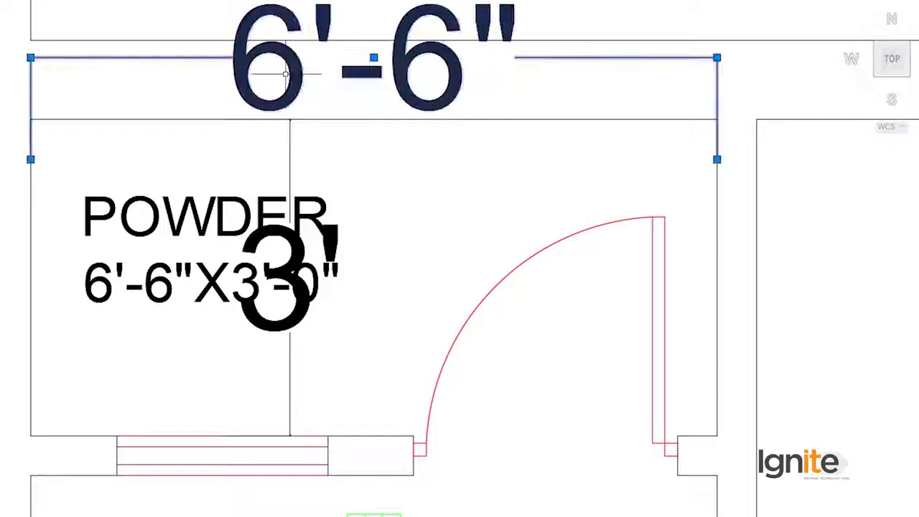
pyautogui.press('Delete')
pyautogui.click(289, 175)
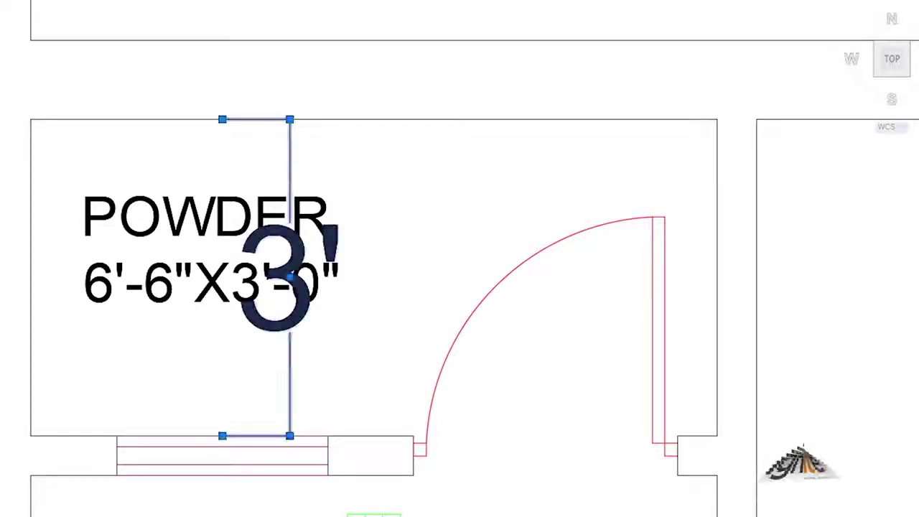
pyautogui.press('Delete')
pyautogui.scroll(-3, 328, 230)
pyautogui.scroll(-2, 357, 190)
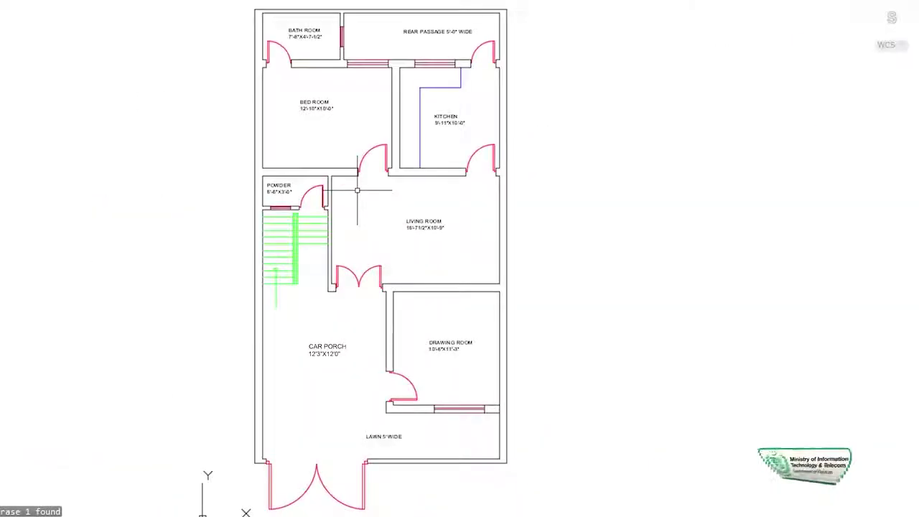